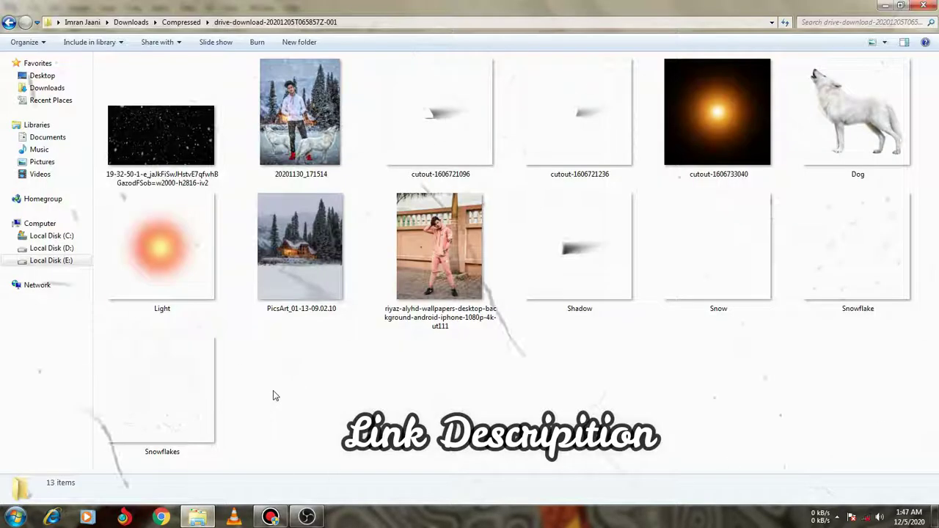
Step: Refresh the assets folder and send PicsArt_01-13-09.02.10 to Photoshop to open it
{"action": "right_click", "coordinate": [276, 223]}
{"action": "left_click", "coordinate": [306, 268]}
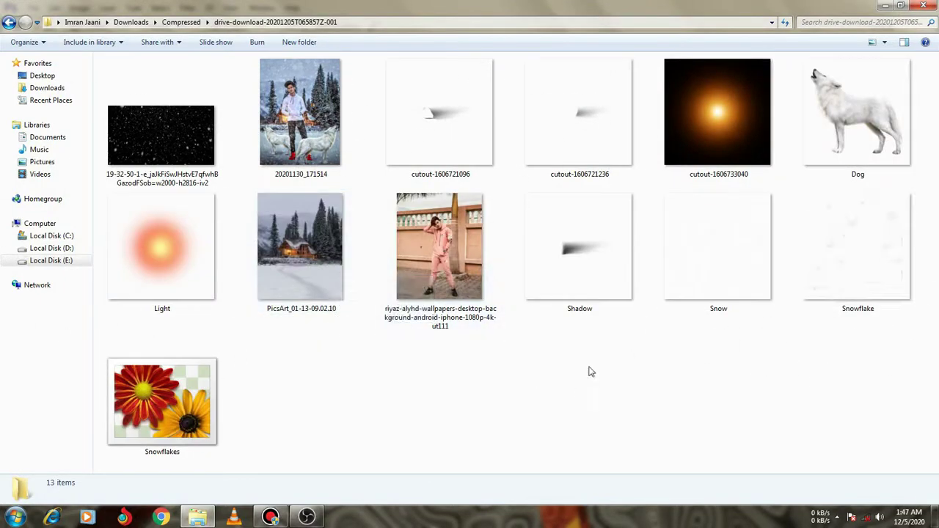
{"action": "mouse_move", "coordinate": [309, 274]}
{"action": "left_mouse_down"}
{"action": "mouse_move", "coordinate": [329, 365]}
{"action": "mouse_move", "coordinate": [329, 252]}
{"action": "left_mouse_up"}
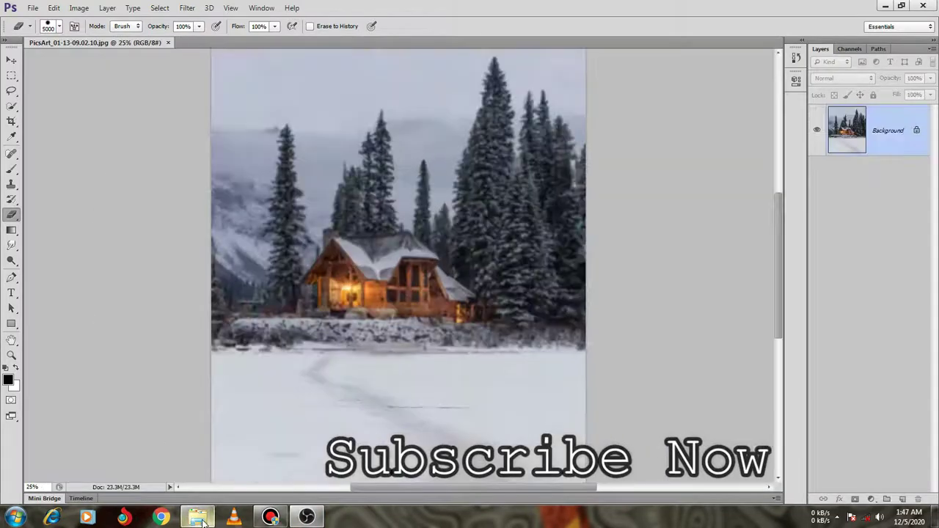
Step: Place Dog.png into the cabin scene, shrunk and set on the snow at lower left
{"action": "left_click", "coordinate": [198, 517]}
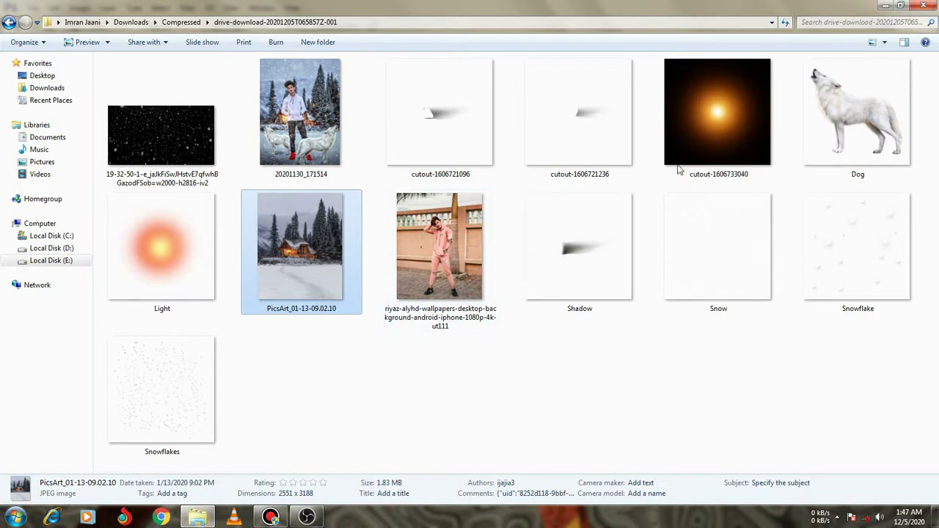
{"action": "left_click", "coordinate": [863, 107]}
{"action": "left_click_drag", "start_coordinate": [863, 108], "coordinate": [375, 321]}
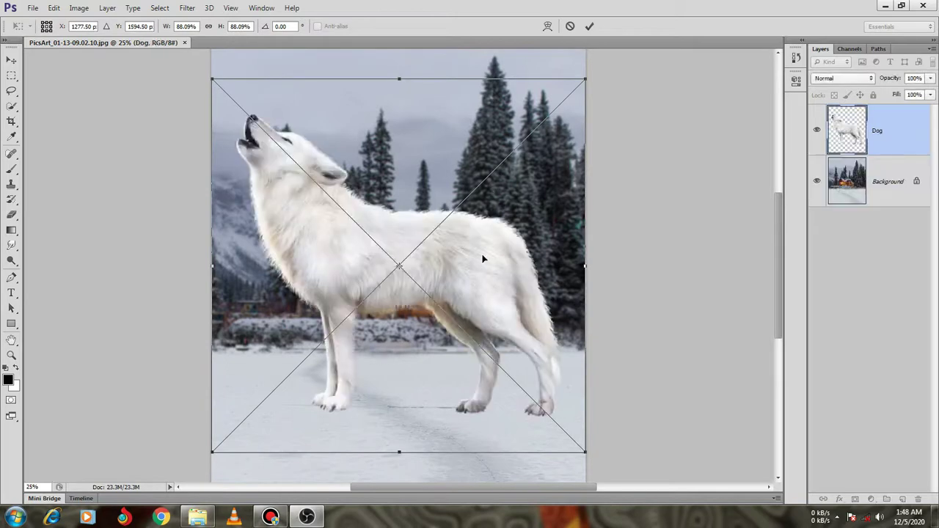
{"action": "mouse_move", "coordinate": [585, 79]}
{"action": "left_mouse_down"}
{"action": "mouse_move", "coordinate": [422, 290]}
{"action": "mouse_move", "coordinate": [389, 353]}
{"action": "left_mouse_up"}
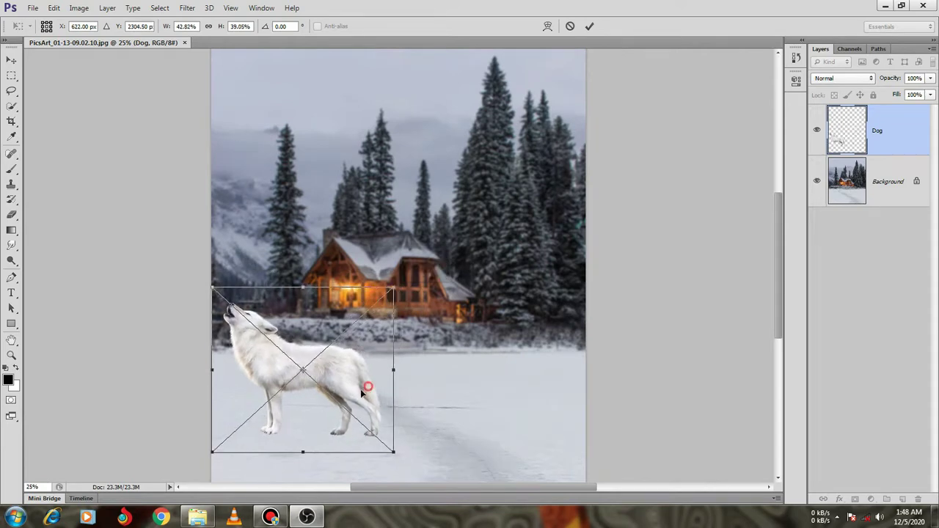
{"action": "left_click_drag", "start_coordinate": [371, 390], "coordinate": [373, 402]}
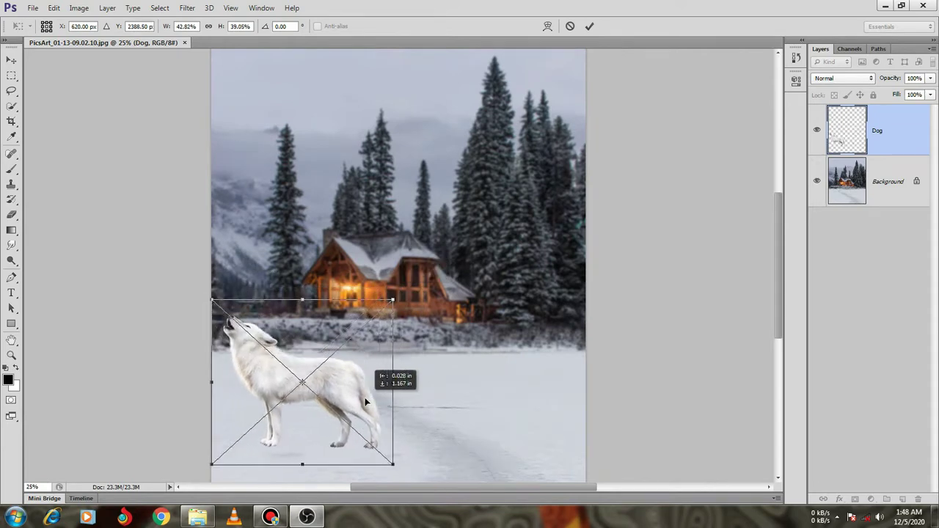
{"action": "left_click", "coordinate": [588, 27]}
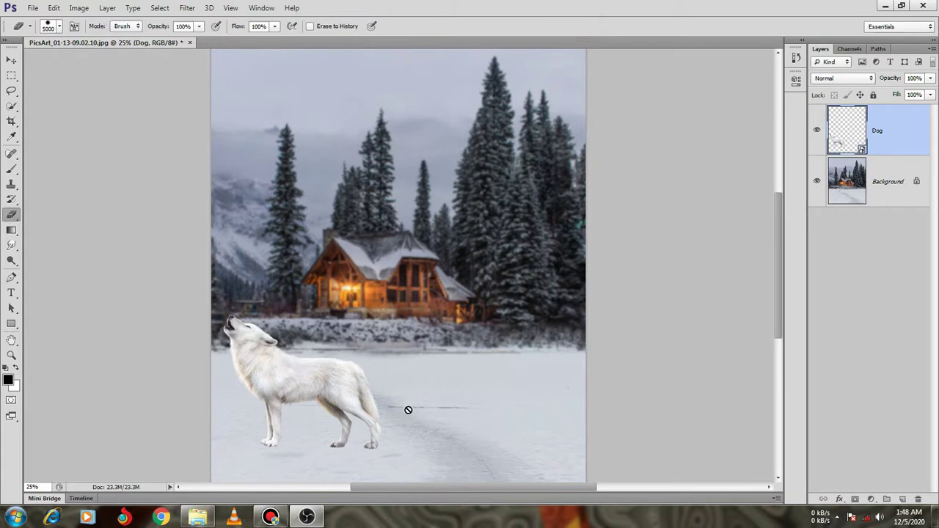
{"action": "key", "text": "ctrl+minus"}
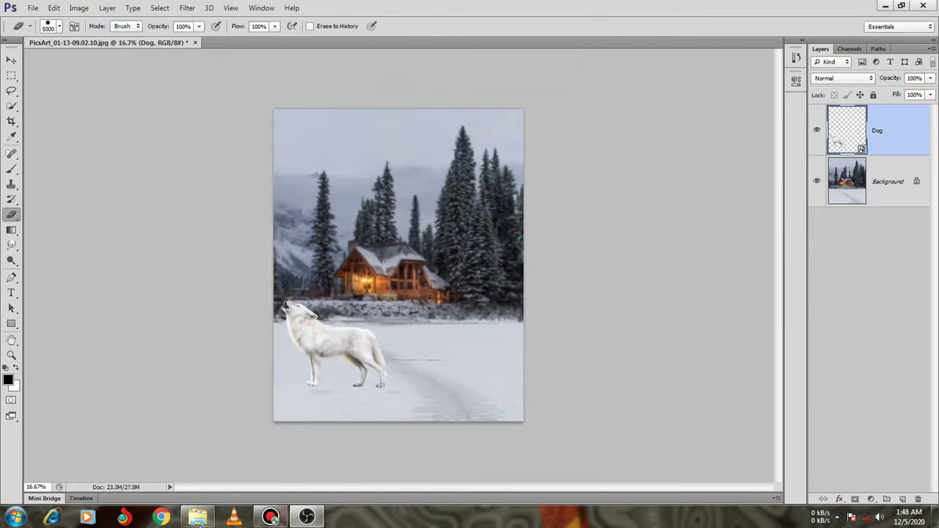
Step: Open the pink-tracksuit photo as a second Photoshop document
{"action": "left_click", "coordinate": [198, 518]}
{"action": "left_click_drag", "start_coordinate": [440, 246], "coordinate": [310, 519]}
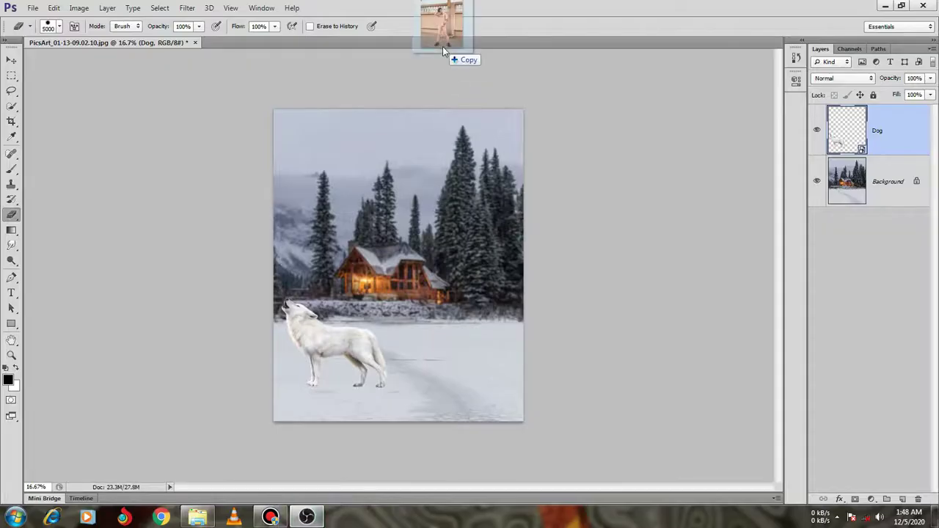
{"action": "left_click_drag", "start_coordinate": [312, 520], "coordinate": [443, 51]}
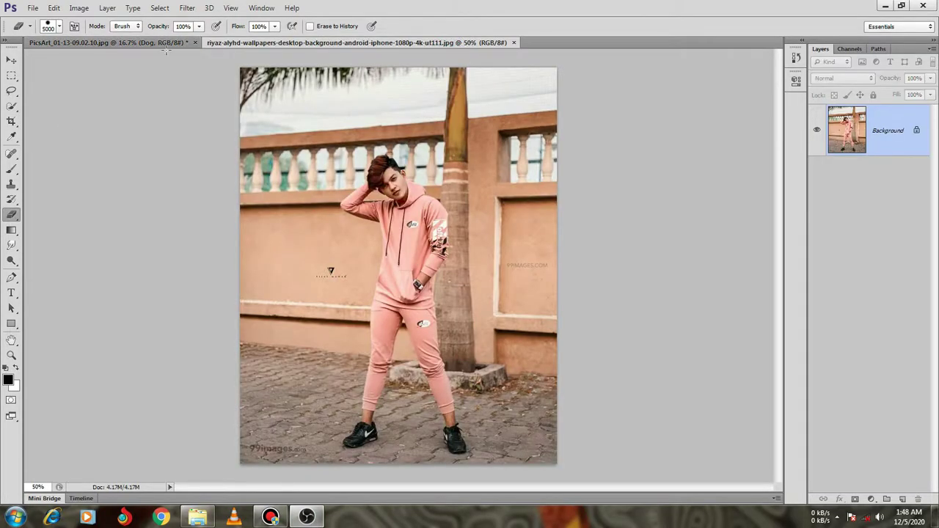
Step: Quick-select the boy and paste him into the PicsArt cabin document as Layer 1
{"action": "left_click", "coordinate": [11, 108]}
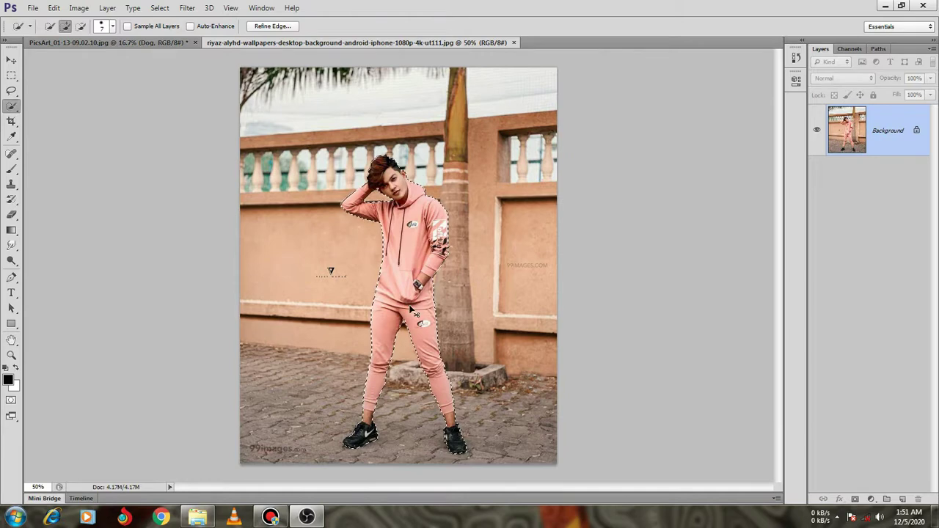
{"action": "left_click", "coordinate": [137, 42]}
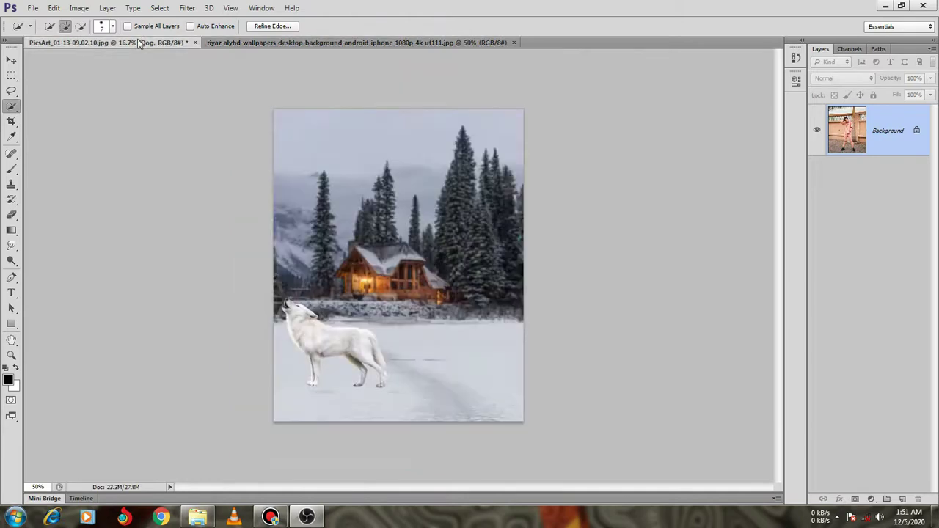
{"action": "key", "text": "ctrl+v"}
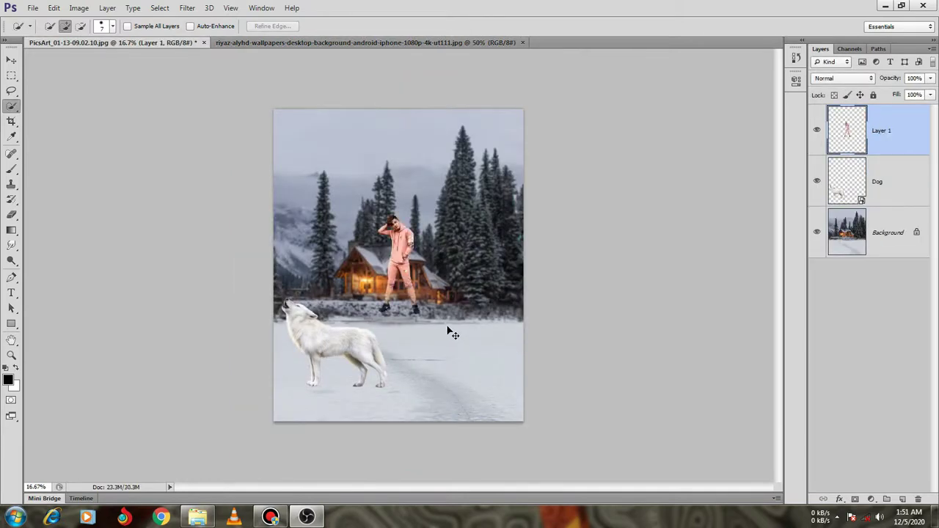
{"action": "key", "text": "ctrl+t"}
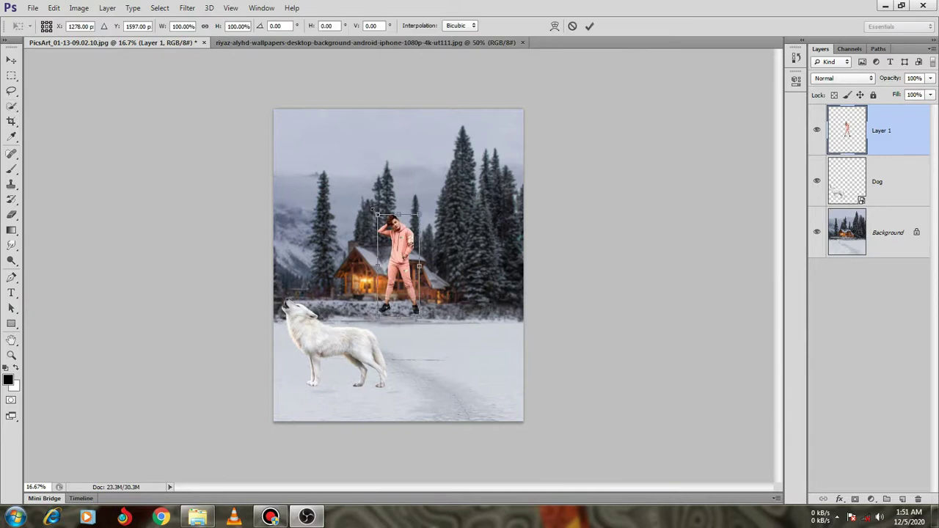
Step: Scale Layer 1 up and commit the boy in the centre foreground beside the wolf
{"action": "left_click_drag", "start_coordinate": [376, 213], "coordinate": [336, 135]}
{"action": "left_click_drag", "start_coordinate": [372, 242], "coordinate": [385, 316]}
{"action": "mouse_move", "coordinate": [351, 223]}
{"action": "left_mouse_down"}
{"action": "mouse_move", "coordinate": [350, 188]}
{"action": "mouse_move", "coordinate": [339, 193]}
{"action": "mouse_move", "coordinate": [353, 244]}
{"action": "mouse_move", "coordinate": [365, 221]}
{"action": "mouse_move", "coordinate": [353, 228]}
{"action": "left_mouse_up"}
{"action": "left_click_drag", "start_coordinate": [393, 387], "coordinate": [384, 394]}
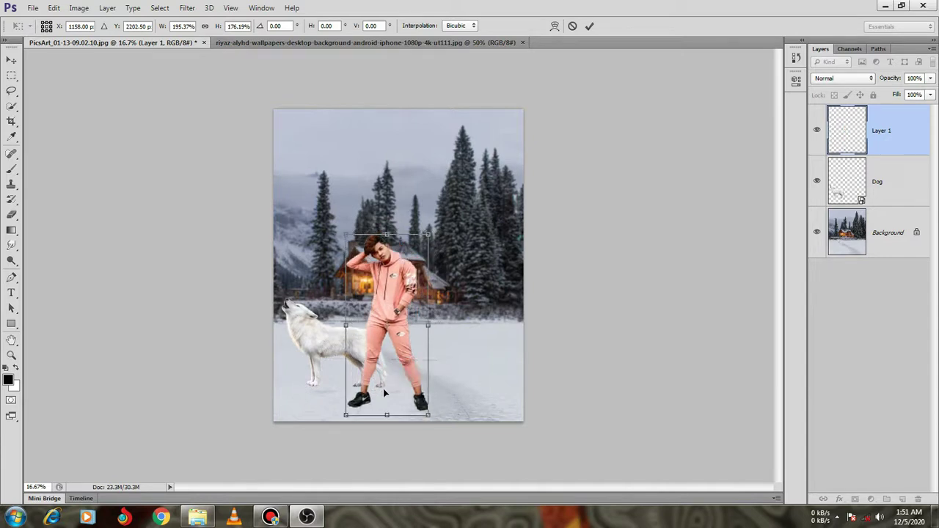
{"action": "left_click", "coordinate": [589, 26]}
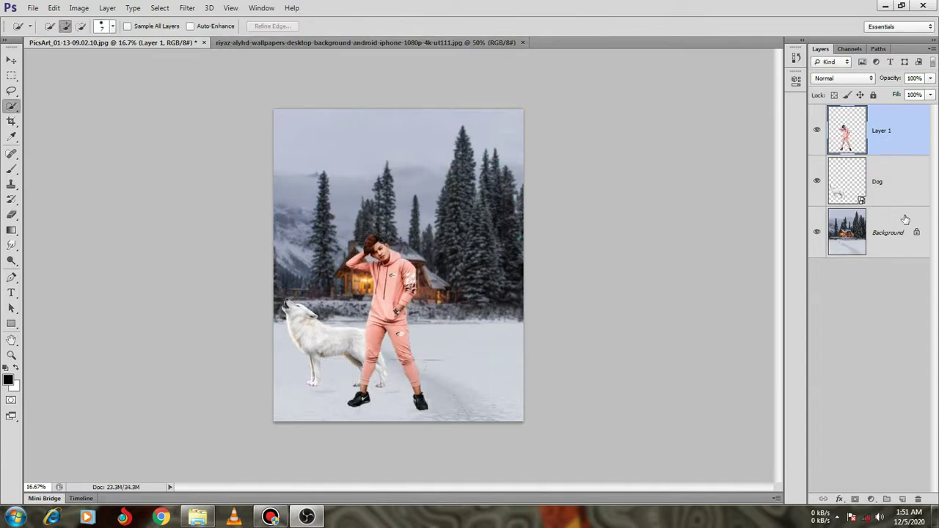
{"action": "key", "text": "ctrl+plus"}
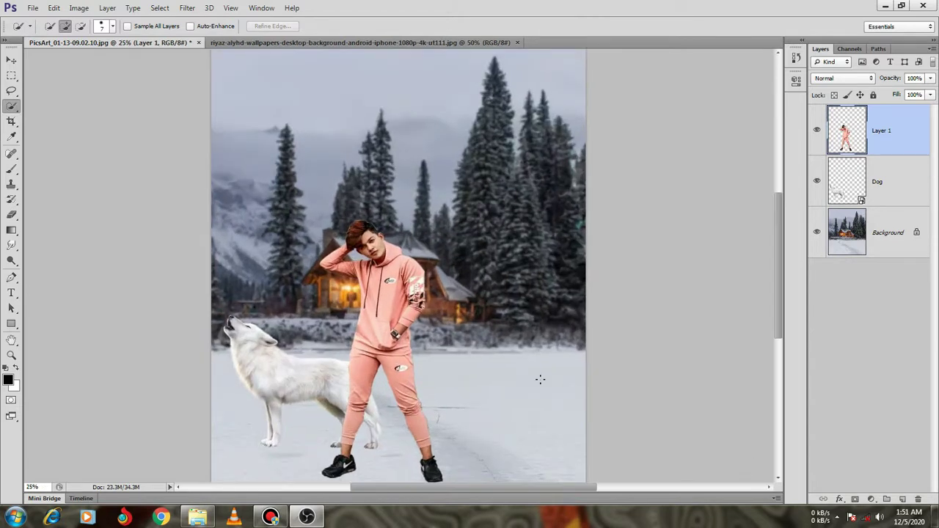
Step: Duplicate the Dog layer to create a Dog copy
{"action": "left_click", "coordinate": [871, 181]}
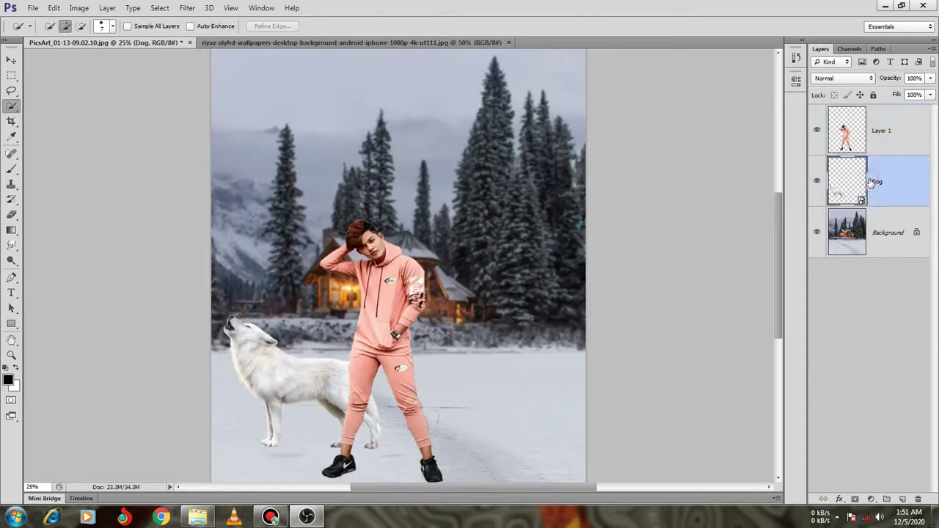
{"action": "right_click", "coordinate": [867, 183]}
{"action": "right_click", "coordinate": [898, 159]}
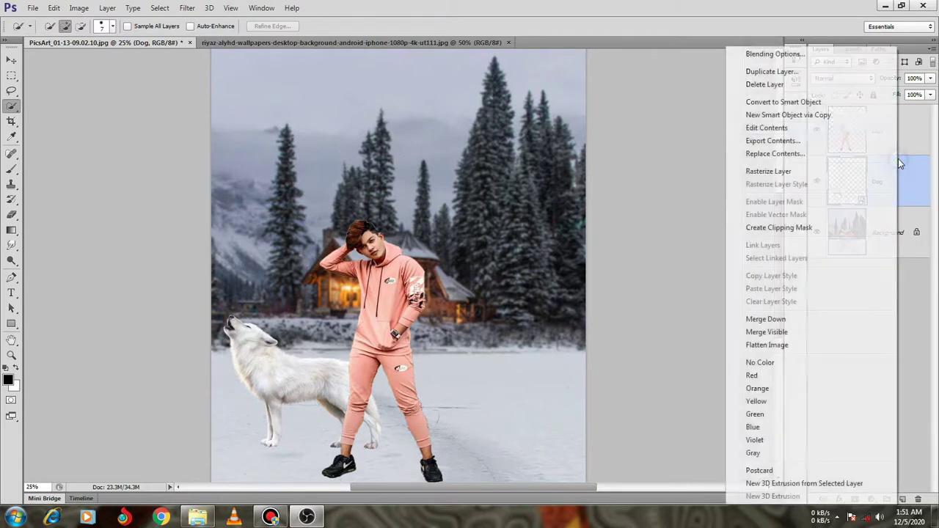
{"action": "left_click", "coordinate": [772, 71]}
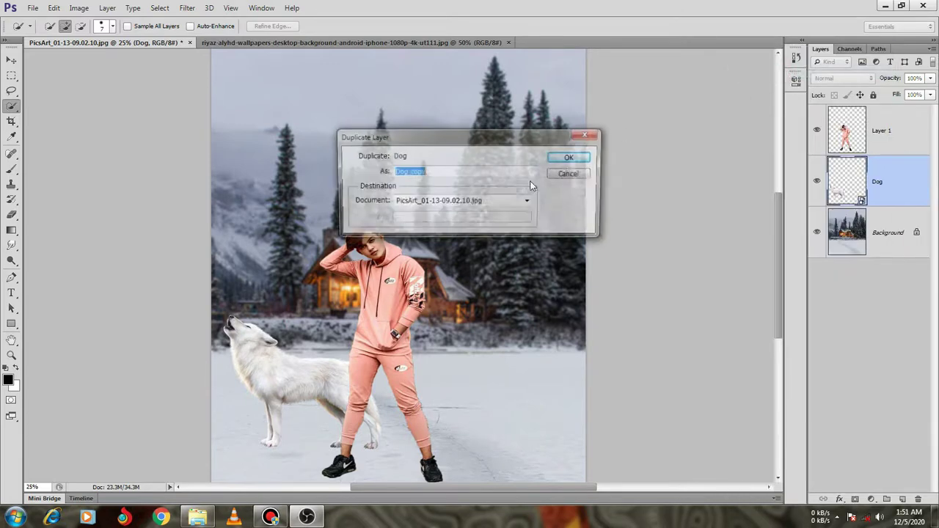
{"action": "left_click", "coordinate": [559, 157]}
Step: Flip the Dog copy horizontally, enlarge it at right, and stack it above Layer 1
{"action": "key", "text": "ctrl+t"}
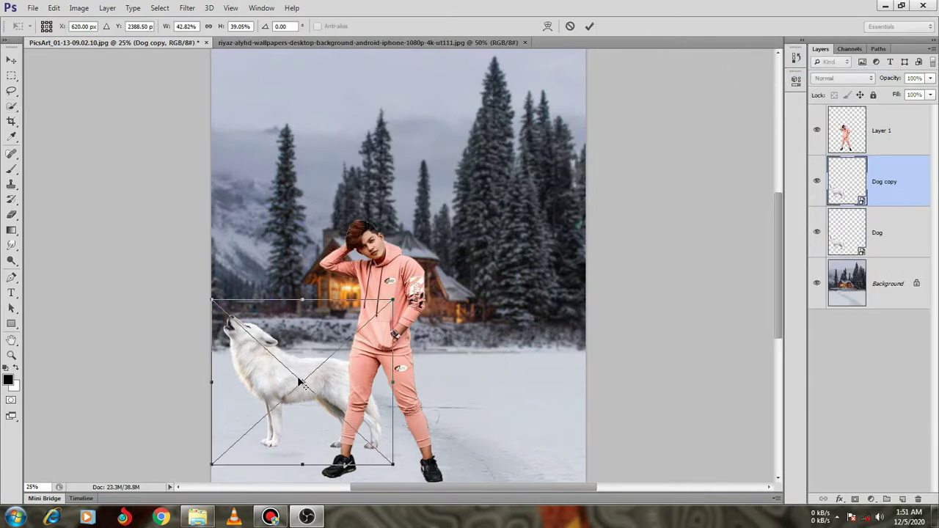
{"action": "left_click_drag", "start_coordinate": [328, 385], "coordinate": [352, 386]}
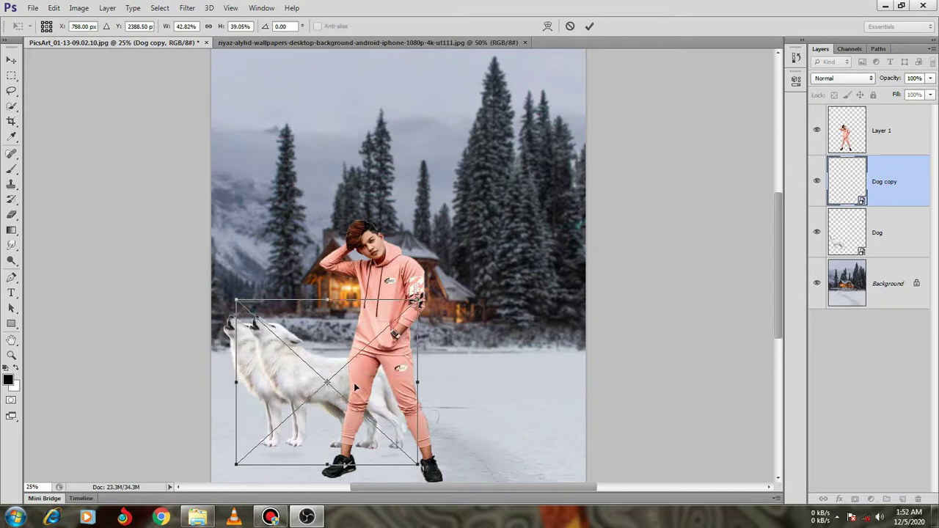
{"action": "right_click", "coordinate": [355, 389]}
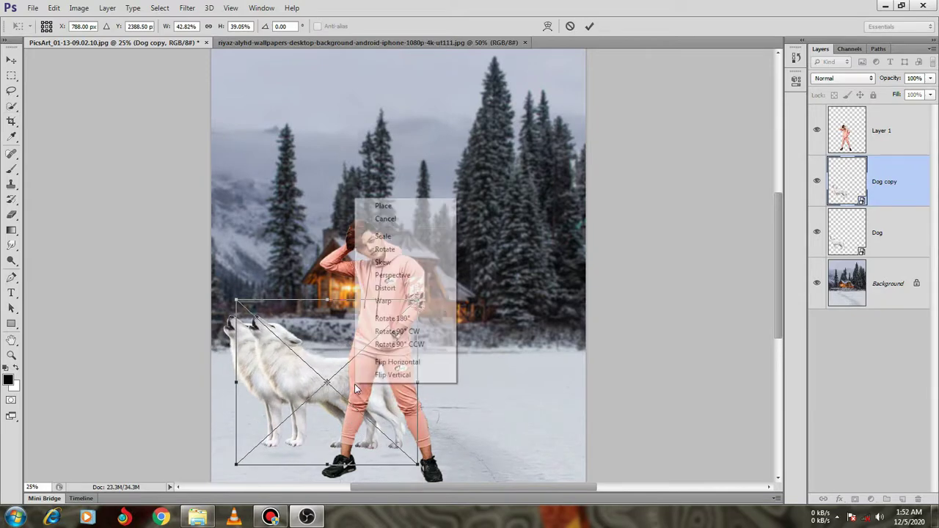
{"action": "left_click", "coordinate": [390, 361]}
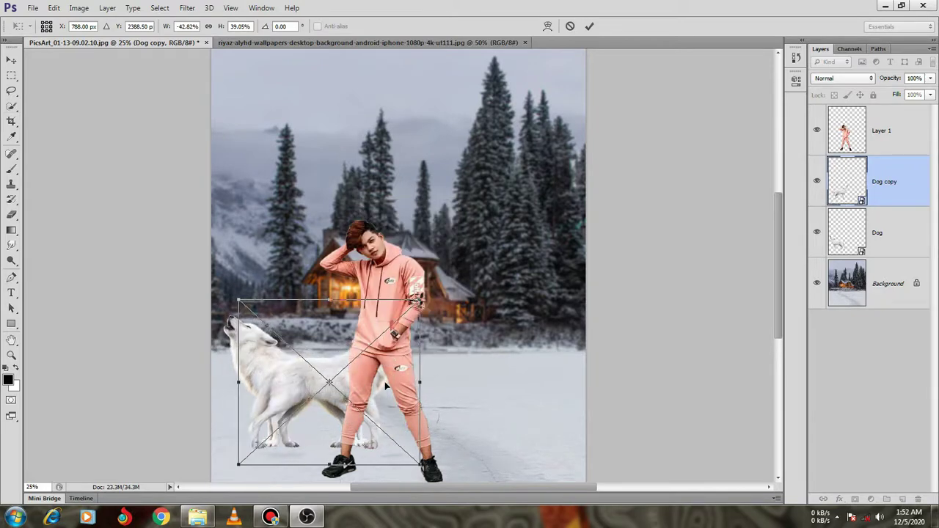
{"action": "left_click_drag", "start_coordinate": [346, 380], "coordinate": [480, 413]}
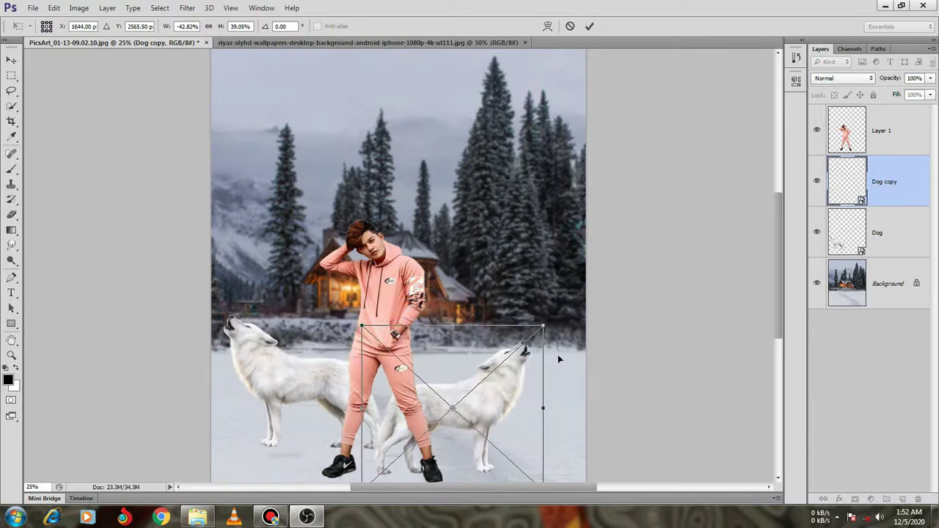
{"action": "left_click_drag", "start_coordinate": [545, 323], "coordinate": [574, 282]}
{"action": "left_click", "coordinate": [589, 25]}
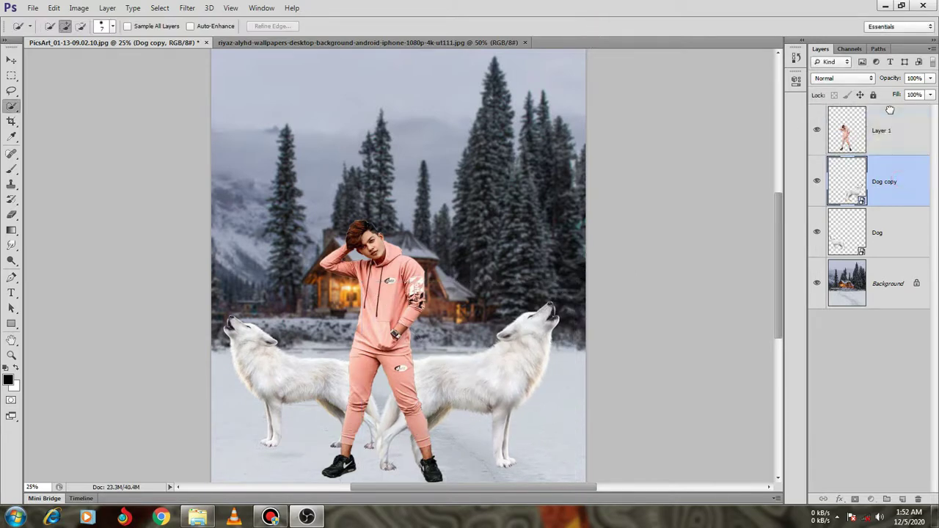
{"action": "left_click_drag", "start_coordinate": [904, 181], "coordinate": [888, 110]}
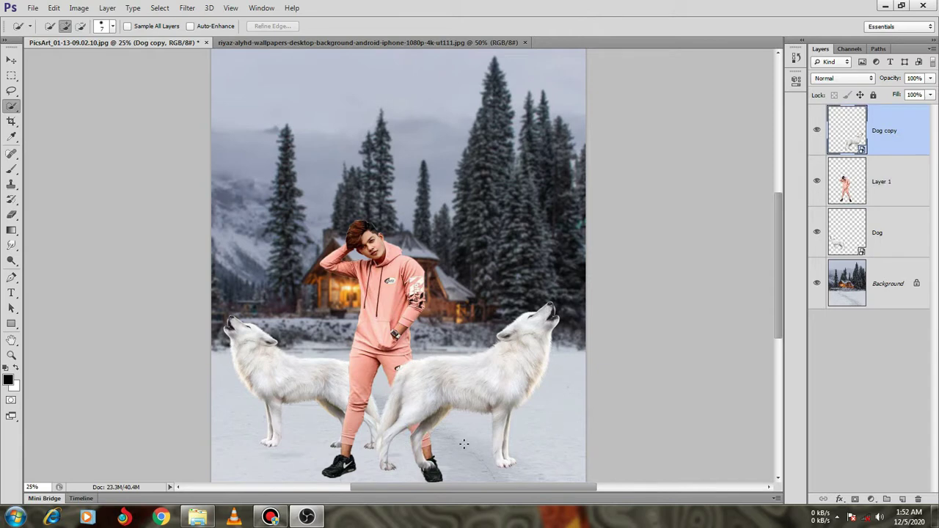
{"action": "key", "text": "ctrl+minus"}
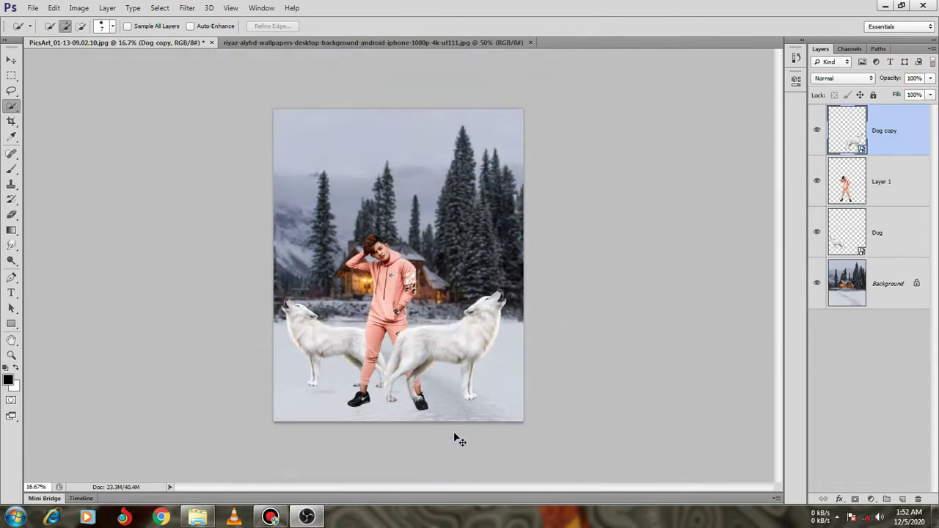
Step: Shrink the right wolf and move it down beside the boy
{"action": "key", "text": "ctrl+t"}
{"action": "mouse_move", "coordinate": [453, 374]}
{"action": "left_mouse_down"}
{"action": "mouse_move", "coordinate": [456, 393]}
{"action": "mouse_move", "coordinate": [462, 390]}
{"action": "left_mouse_up"}
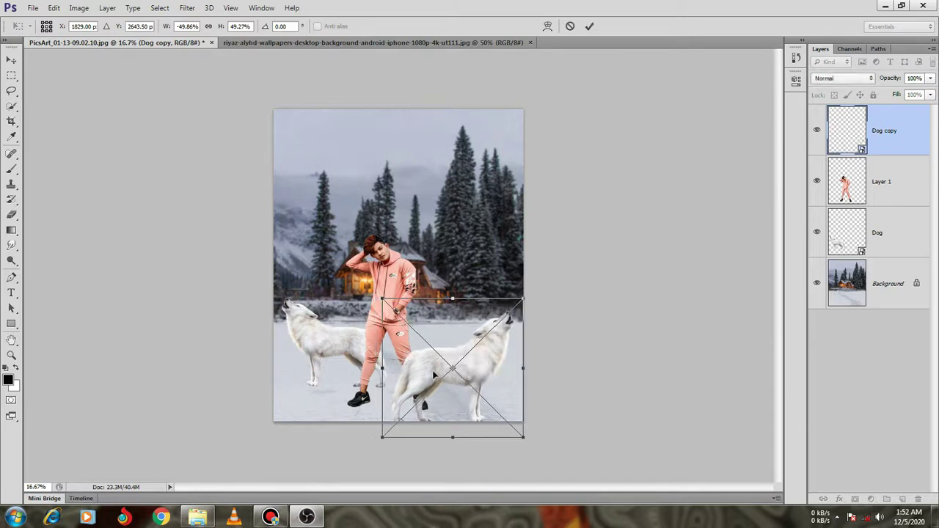
{"action": "left_click_drag", "start_coordinate": [382, 298], "coordinate": [408, 333]}
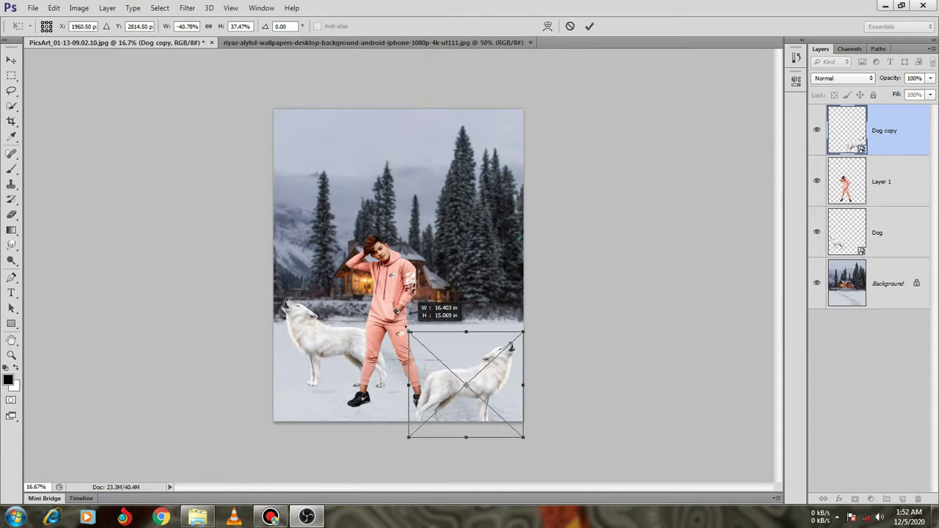
{"action": "left_click_drag", "start_coordinate": [493, 400], "coordinate": [488, 395]}
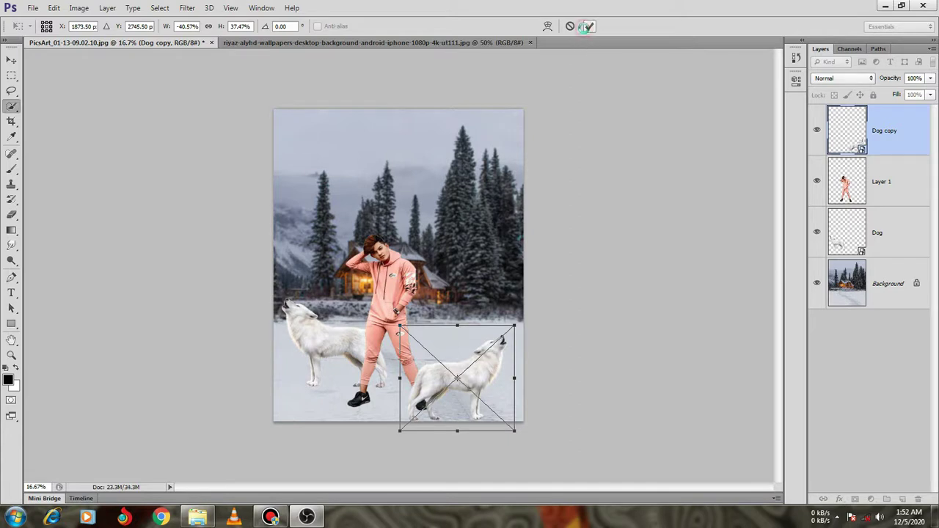
{"action": "left_click", "coordinate": [584, 26]}
Step: Stretch the boy on Layer 1 slightly taller
{"action": "left_click", "coordinate": [883, 181]}
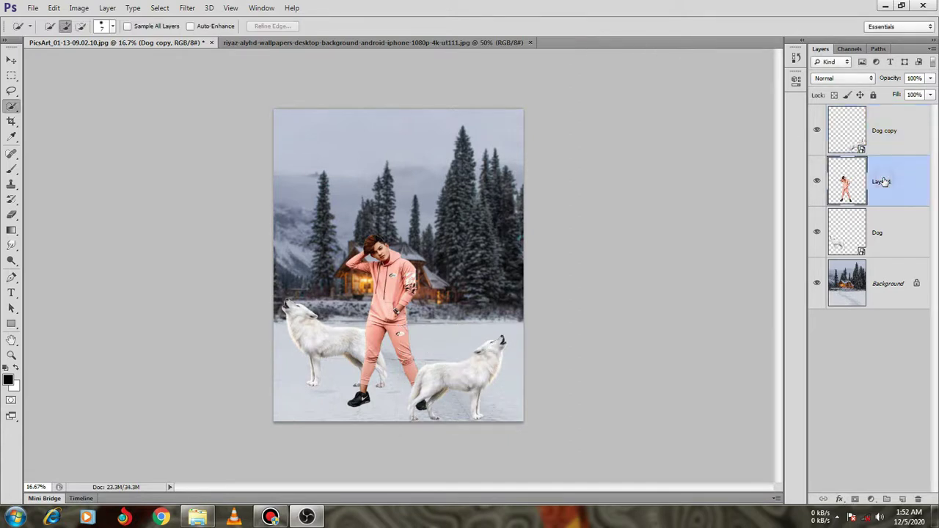
{"action": "key", "text": "ctrl+t"}
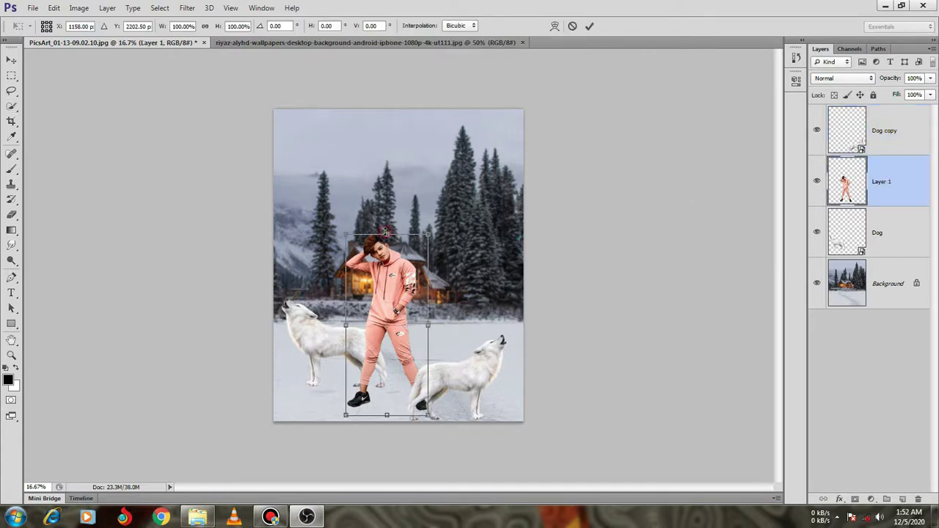
{"action": "left_click_drag", "start_coordinate": [386, 234], "coordinate": [386, 230]}
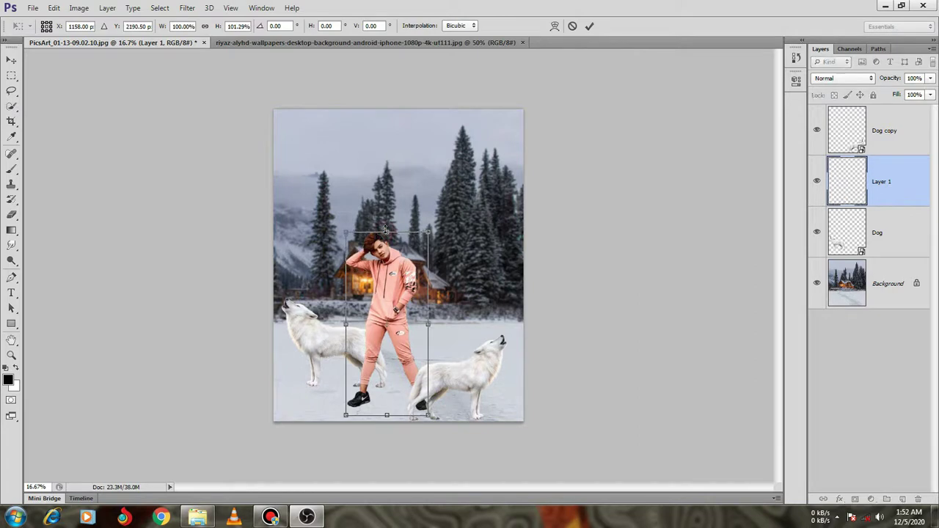
{"action": "left_click", "coordinate": [592, 26]}
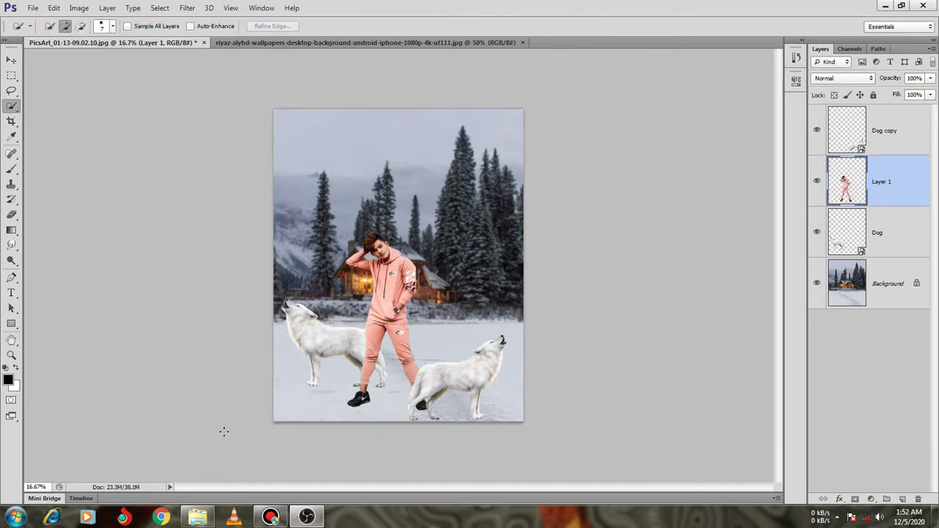
{"action": "left_click", "coordinate": [196, 517]}
Step: Refresh the download folder and place the black falling-snow image into the composite
{"action": "right_click", "coordinate": [283, 417]}
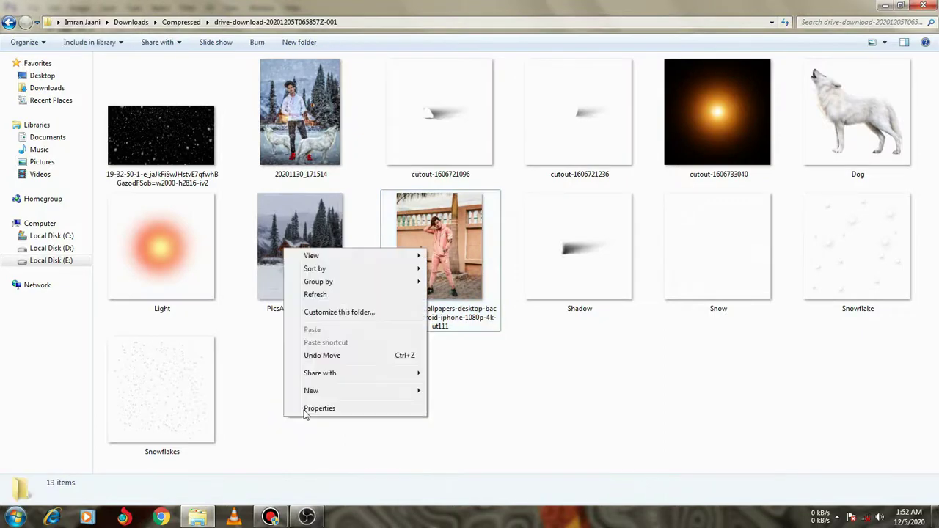
{"action": "left_click", "coordinate": [325, 297]}
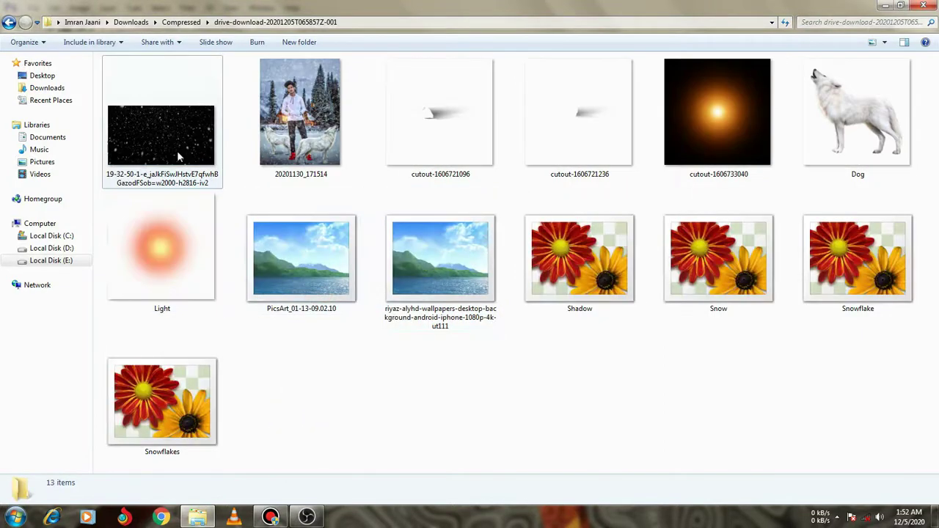
{"action": "mouse_move", "coordinate": [177, 150]}
{"action": "left_mouse_down"}
{"action": "mouse_move", "coordinate": [225, 293]}
{"action": "mouse_move", "coordinate": [367, 294]}
{"action": "mouse_move", "coordinate": [375, 242]}
{"action": "mouse_move", "coordinate": [275, 190]}
{"action": "left_mouse_up"}
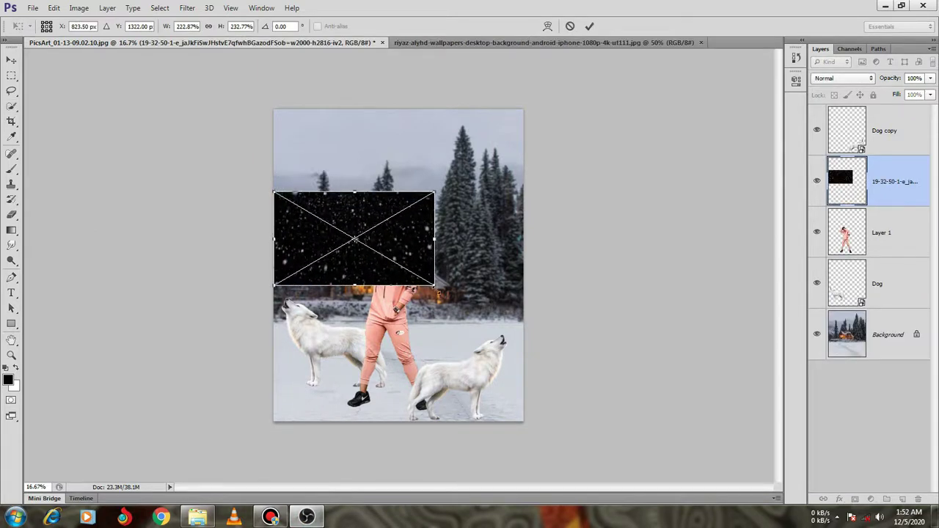
Step: Enlarge the snowfall layer over the upper scene and set its blend mode to Screen
{"action": "left_click_drag", "start_coordinate": [436, 285], "coordinate": [528, 343]}
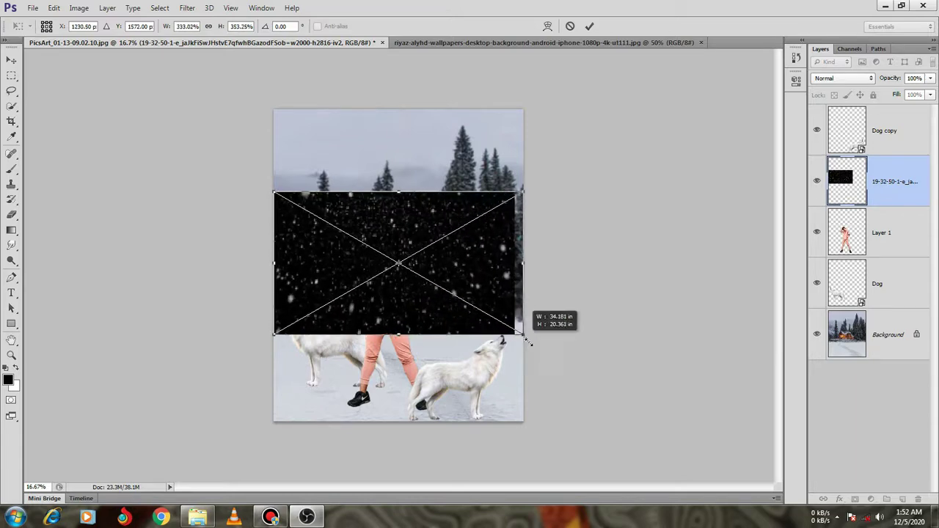
{"action": "mouse_move", "coordinate": [498, 286]}
{"action": "left_mouse_down"}
{"action": "mouse_move", "coordinate": [484, 195]}
{"action": "mouse_move", "coordinate": [523, 176]}
{"action": "left_mouse_up"}
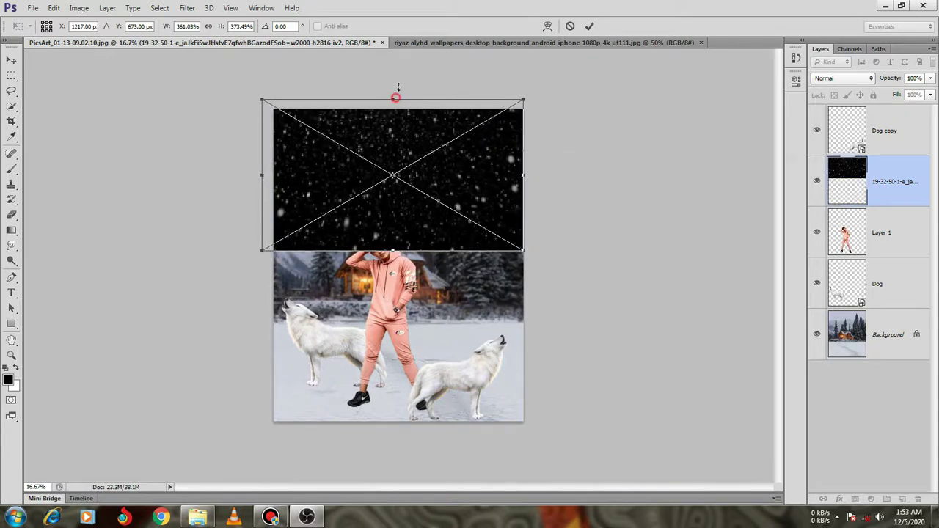
{"action": "left_click_drag", "start_coordinate": [396, 98], "coordinate": [397, 76]}
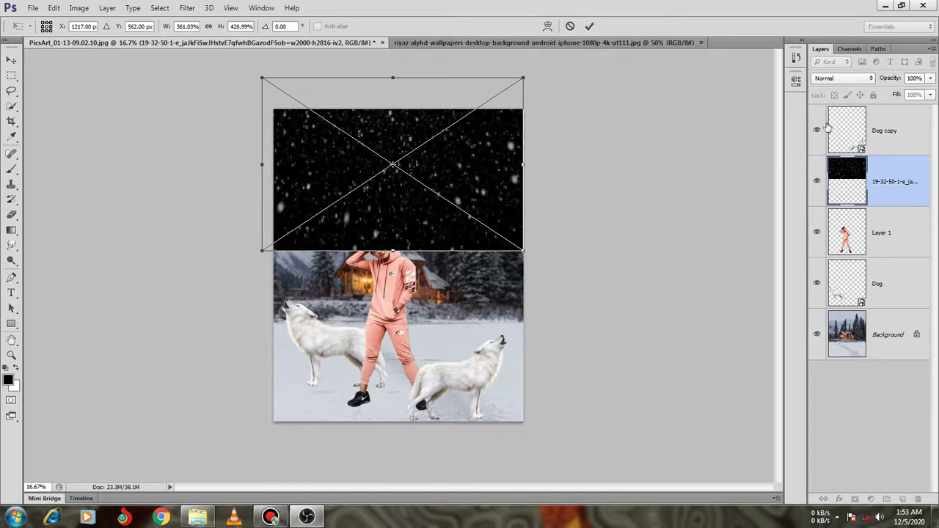
{"action": "left_click", "coordinate": [820, 78]}
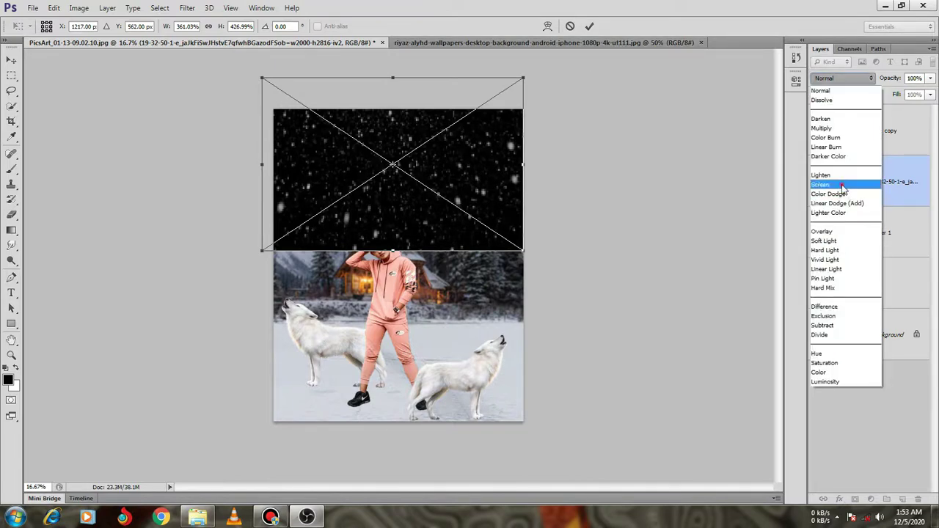
{"action": "left_click", "coordinate": [816, 186]}
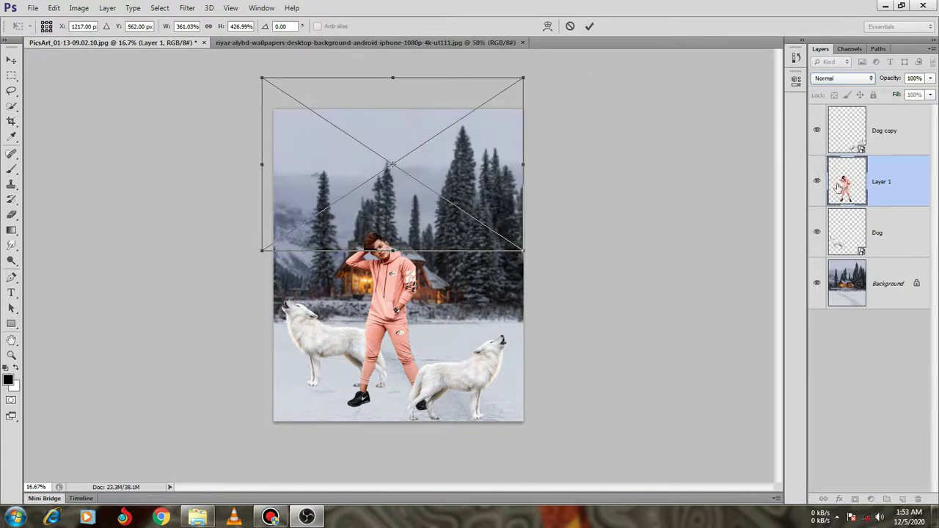
{"action": "left_click", "coordinate": [587, 27]}
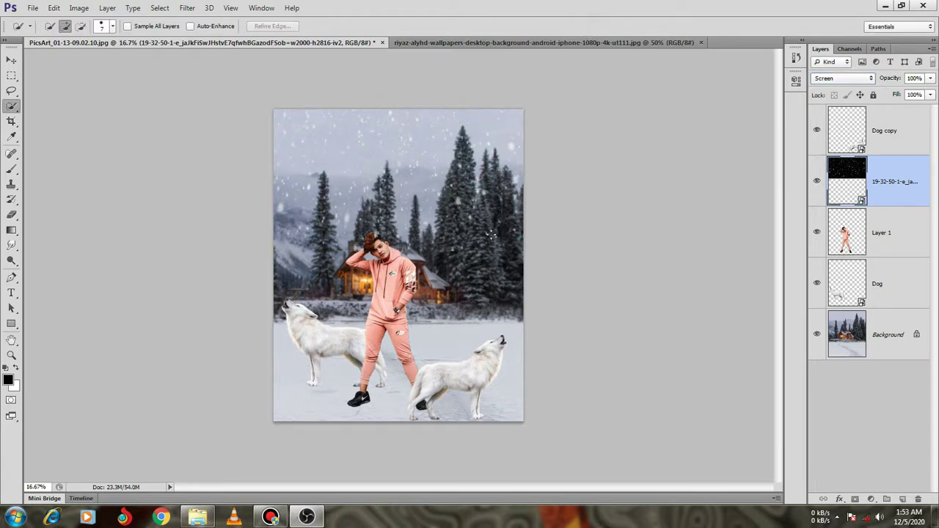
{"action": "left_click", "coordinate": [198, 518]}
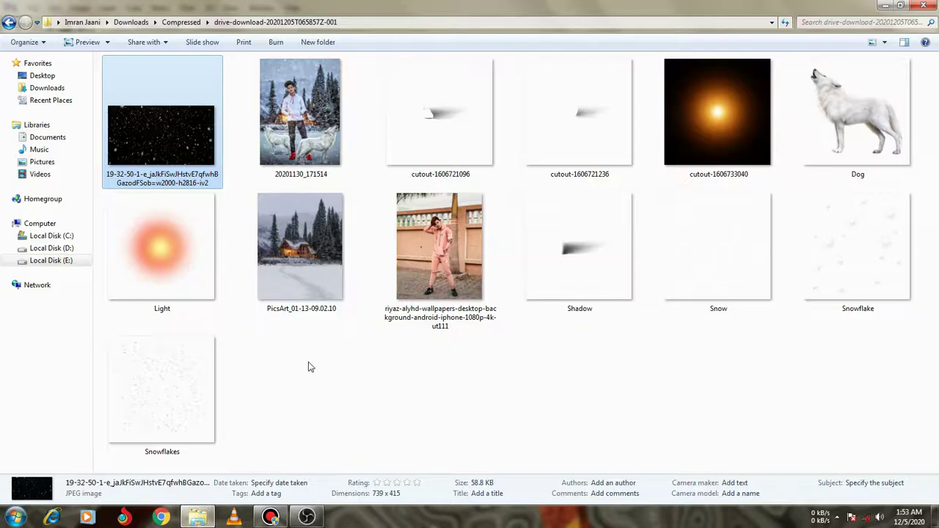
Step: Place Snow.png into the composite and commit its placement
{"action": "mouse_move", "coordinate": [723, 252]}
{"action": "left_mouse_down"}
{"action": "mouse_move", "coordinate": [289, 523]}
{"action": "mouse_move", "coordinate": [387, 288]}
{"action": "mouse_move", "coordinate": [400, 280]}
{"action": "mouse_move", "coordinate": [425, 308]}
{"action": "mouse_move", "coordinate": [425, 347]}
{"action": "left_mouse_up"}
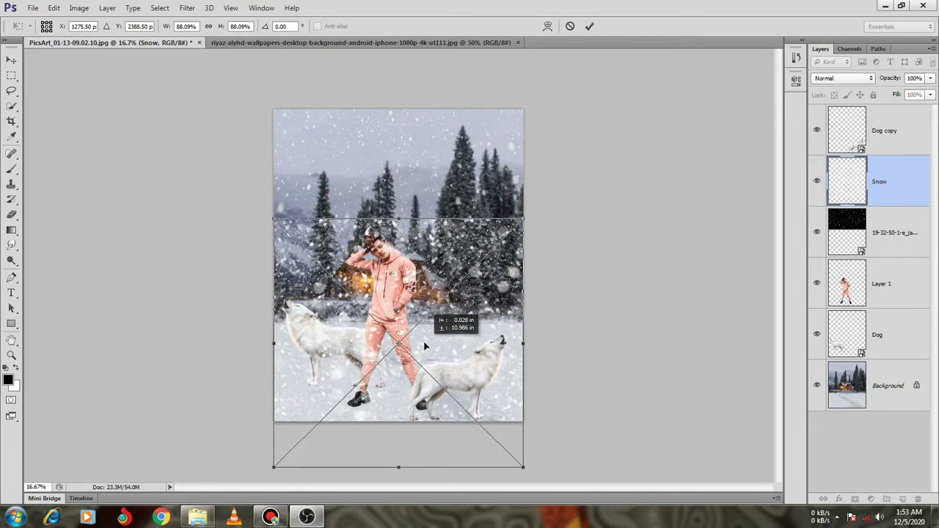
{"action": "left_click", "coordinate": [588, 27]}
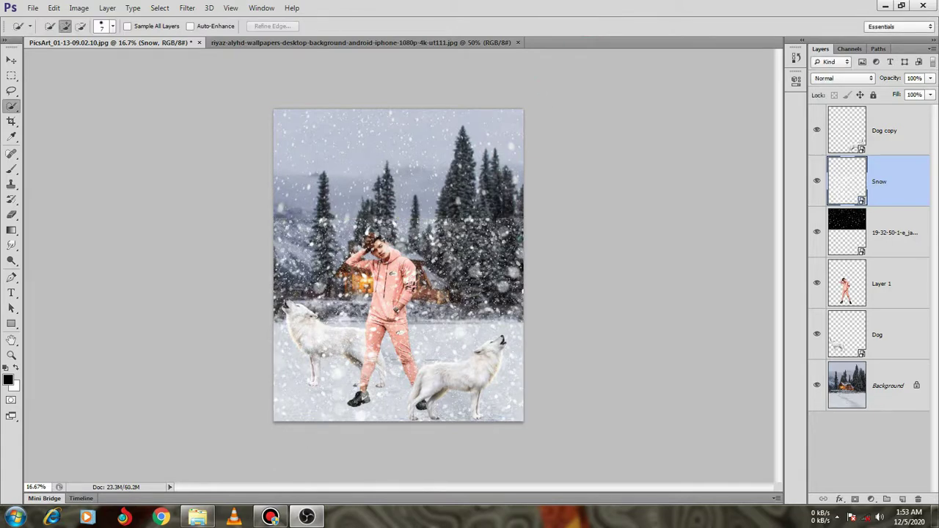
Step: Place the Snowflake image into the composite and commit it
{"action": "left_click", "coordinate": [211, 524]}
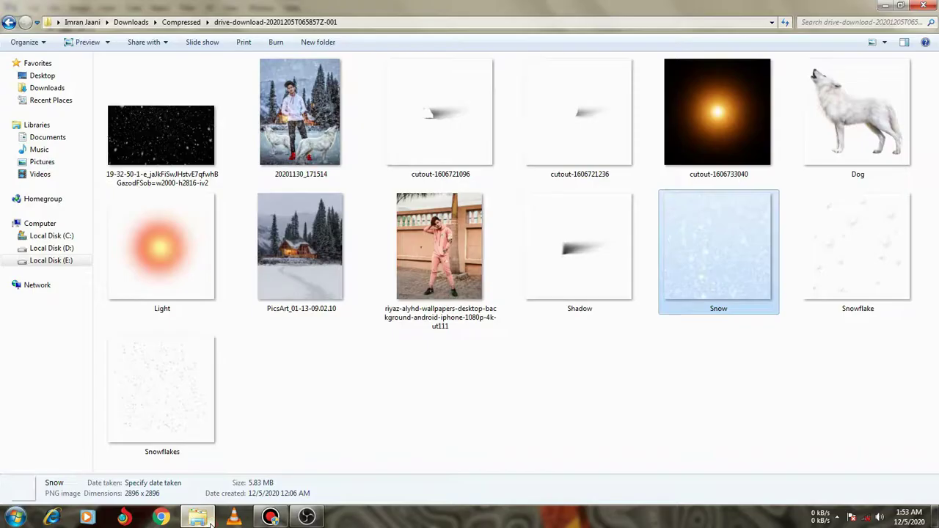
{"action": "mouse_move", "coordinate": [881, 256]}
{"action": "left_mouse_down"}
{"action": "mouse_move", "coordinate": [305, 520]}
{"action": "mouse_move", "coordinate": [391, 300]}
{"action": "mouse_move", "coordinate": [405, 311]}
{"action": "left_mouse_up"}
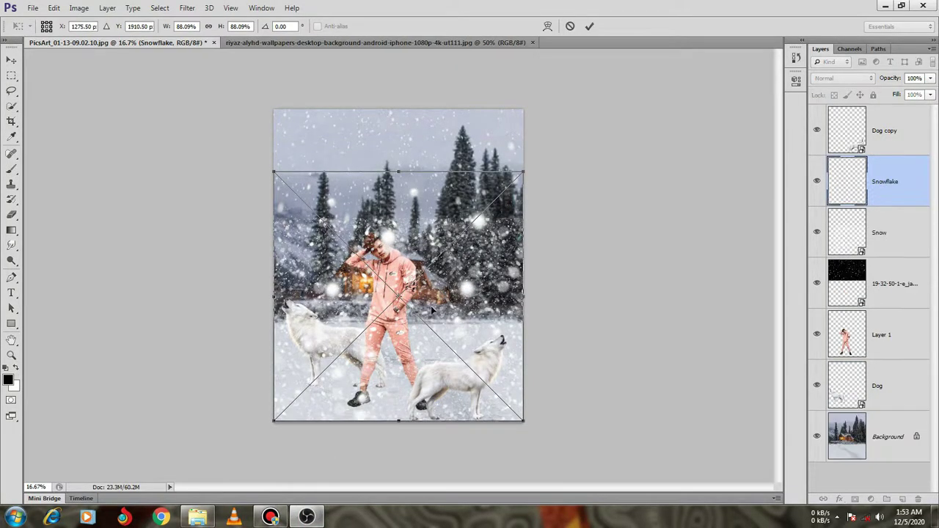
{"action": "key", "text": "Return"}
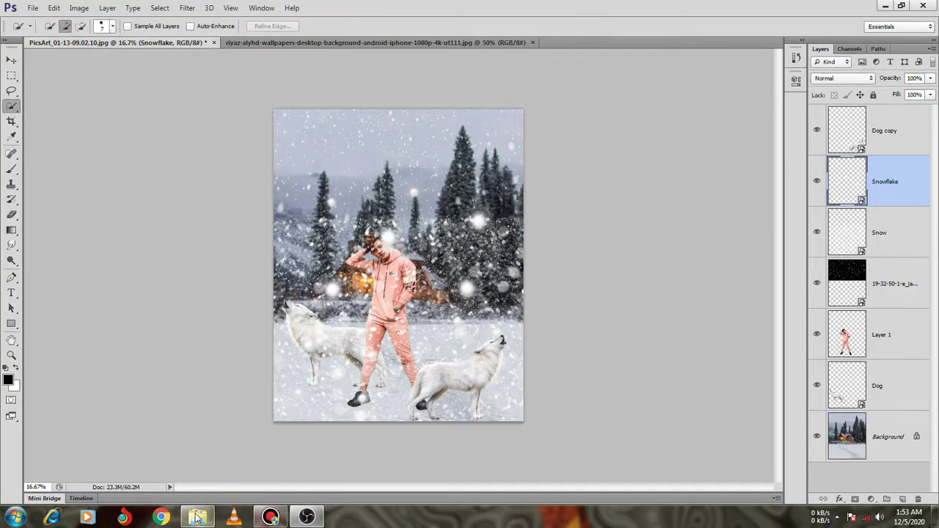
Step: Place the Snowflakes image, shift it upward over the scene, and commit
{"action": "left_click", "coordinate": [197, 517]}
{"action": "mouse_move", "coordinate": [176, 388]}
{"action": "left_mouse_down"}
{"action": "mouse_move", "coordinate": [287, 481]}
{"action": "mouse_move", "coordinate": [360, 330]}
{"action": "left_mouse_up"}
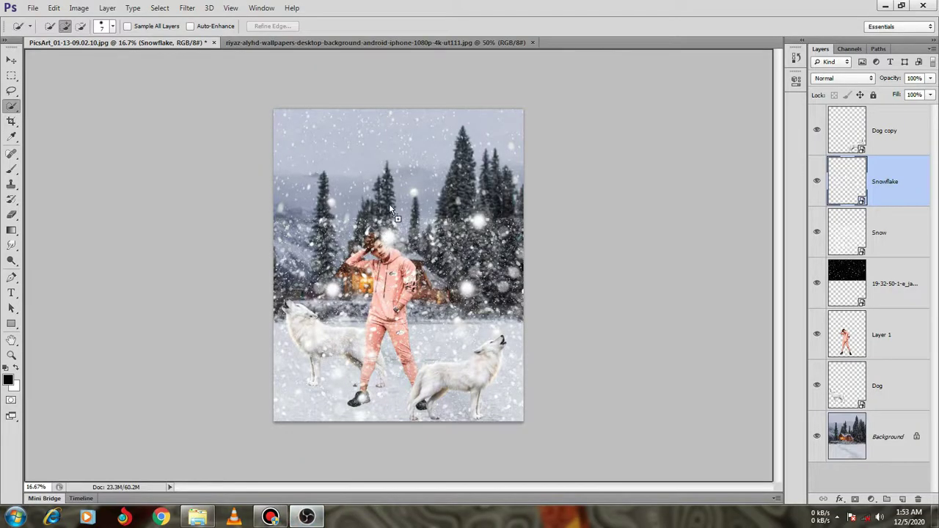
{"action": "left_click_drag", "start_coordinate": [390, 209], "coordinate": [388, 234]}
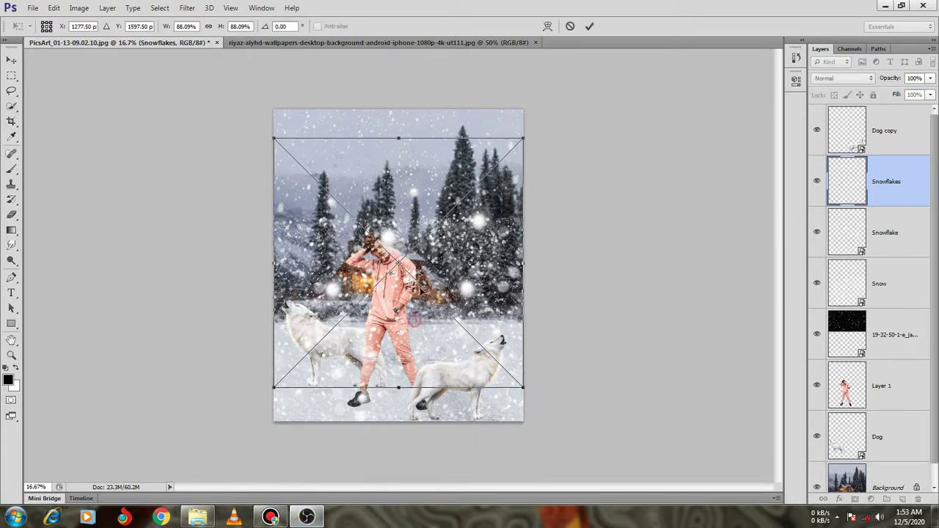
{"action": "mouse_move", "coordinate": [418, 312]}
{"action": "left_mouse_down"}
{"action": "mouse_move", "coordinate": [413, 250]}
{"action": "mouse_move", "coordinate": [403, 247]}
{"action": "left_mouse_up"}
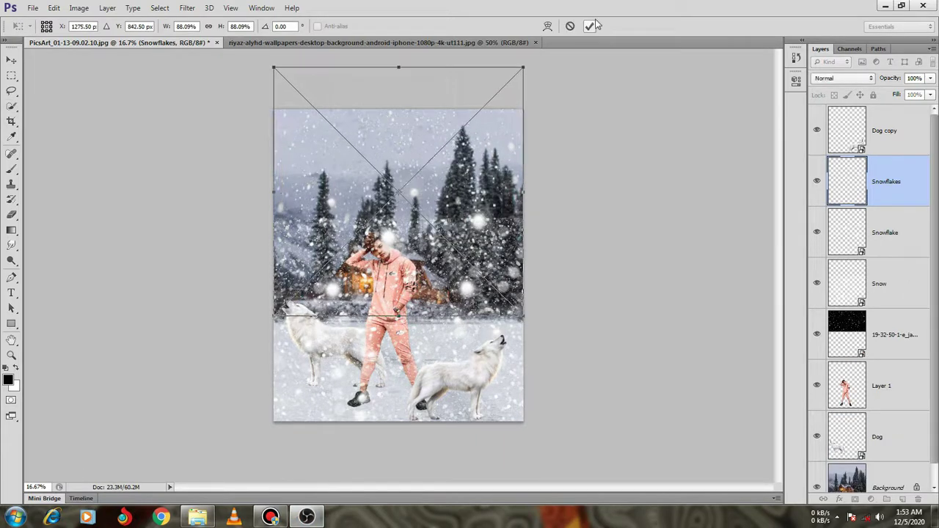
{"action": "left_click", "coordinate": [590, 26]}
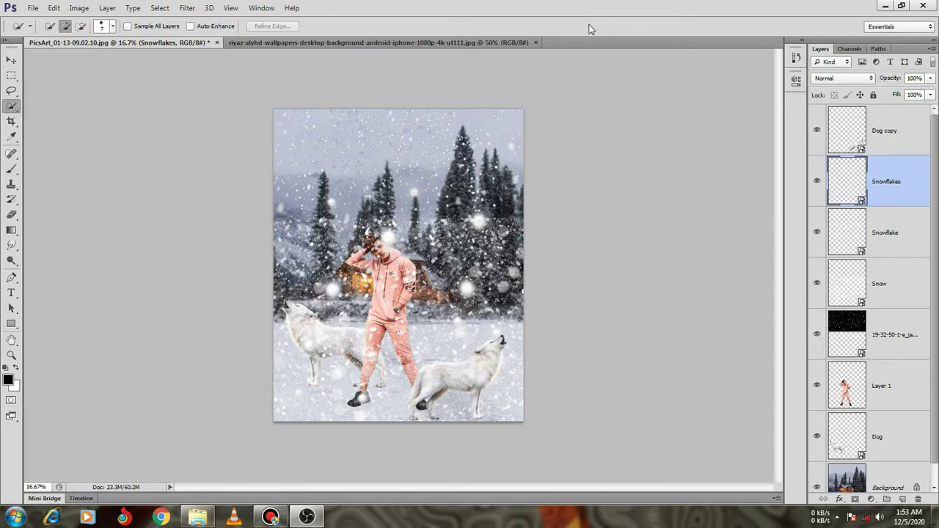
Step: Fade the Snowflake layer to 31%, Snowflakes to 46% and Snow to 76% opacity
{"action": "left_click", "coordinate": [889, 232]}
{"action": "left_click_drag", "start_coordinate": [892, 94], "coordinate": [894, 95]}
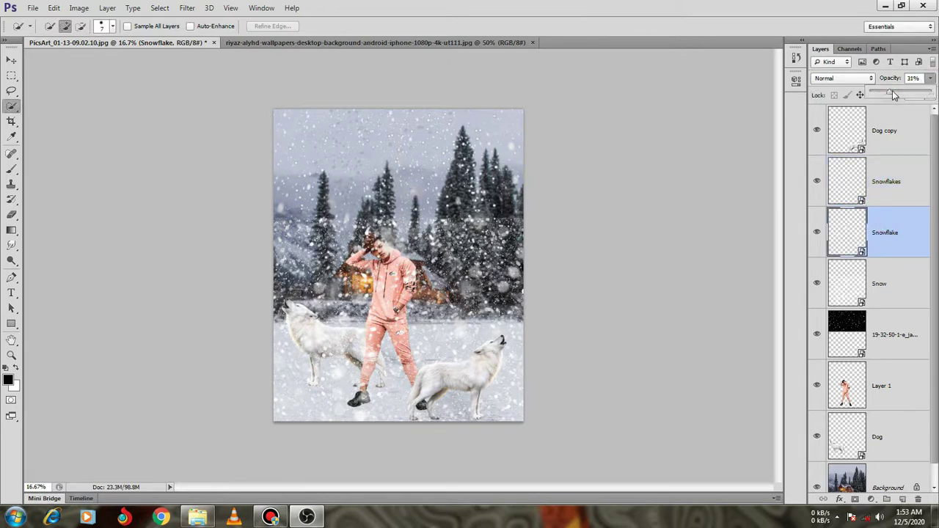
{"action": "left_click", "coordinate": [922, 178]}
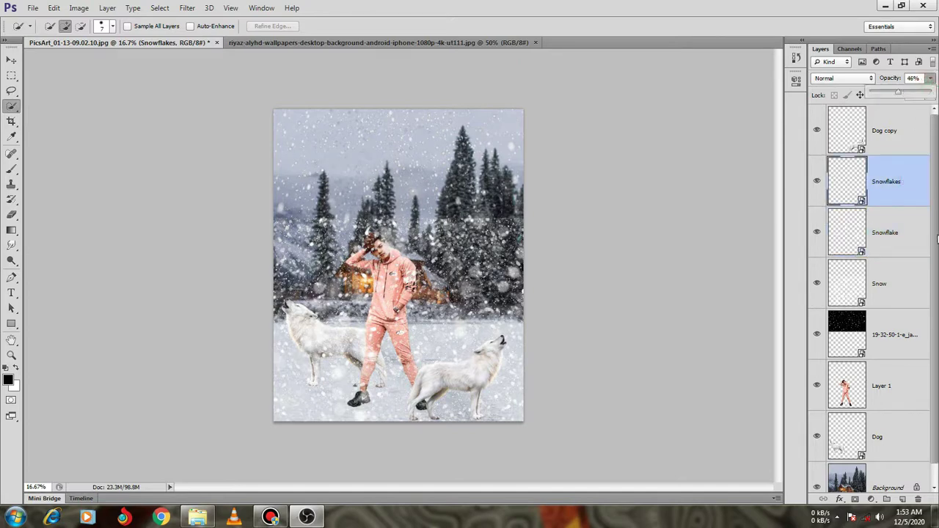
{"action": "left_click", "coordinate": [909, 302]}
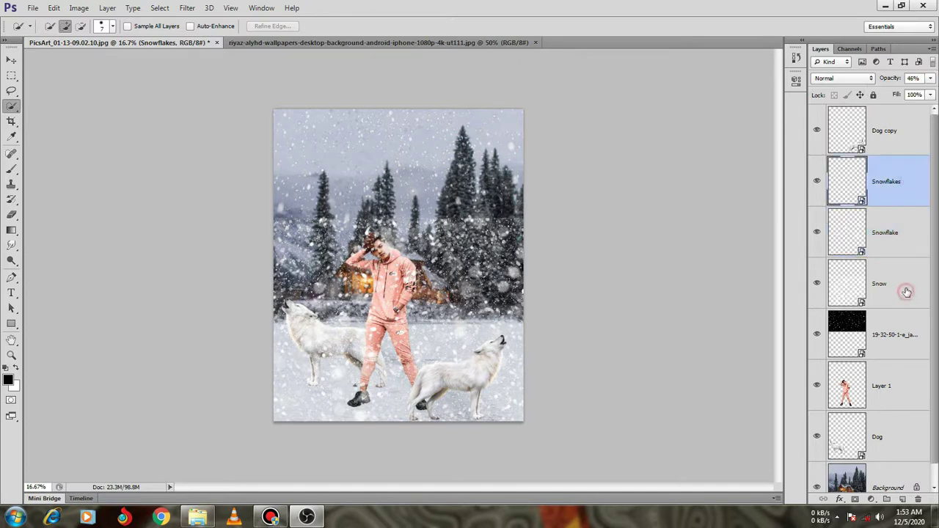
{"action": "left_click", "coordinate": [930, 79]}
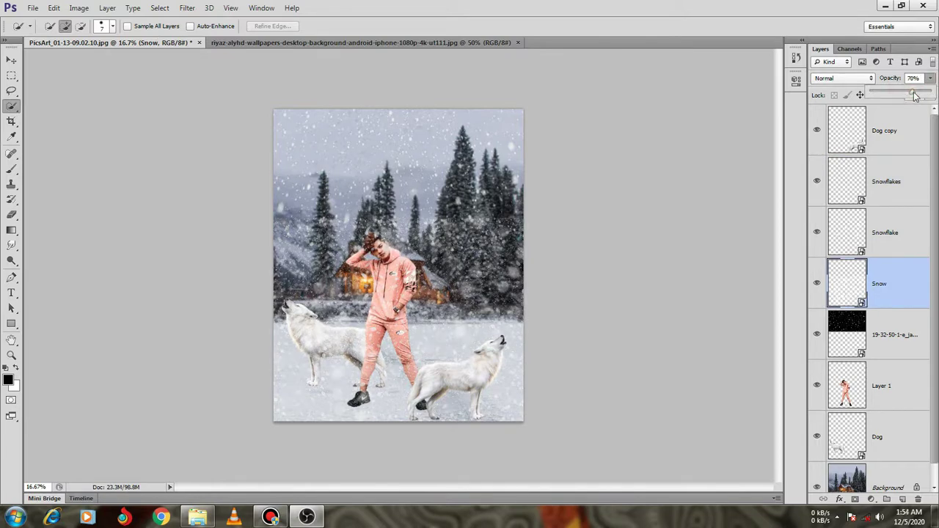
{"action": "left_click", "coordinate": [931, 80]}
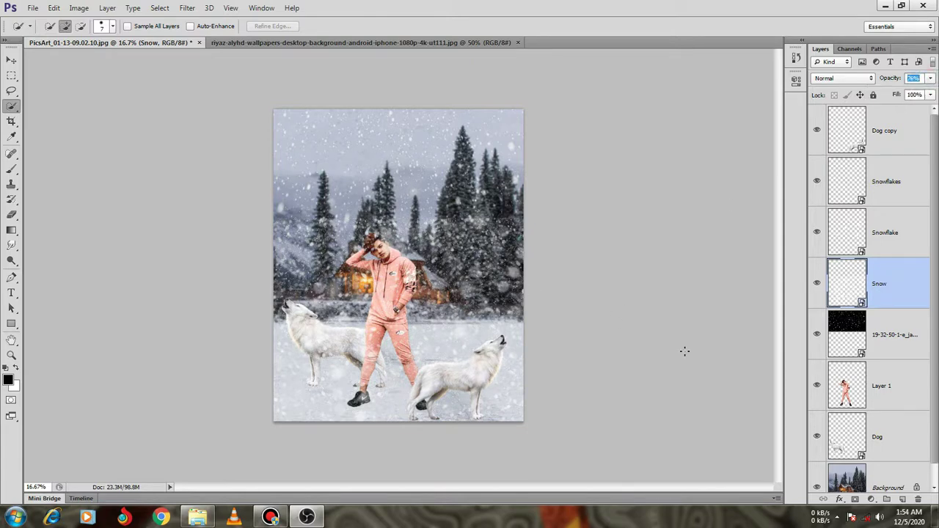
{"action": "left_click", "coordinate": [13, 214]}
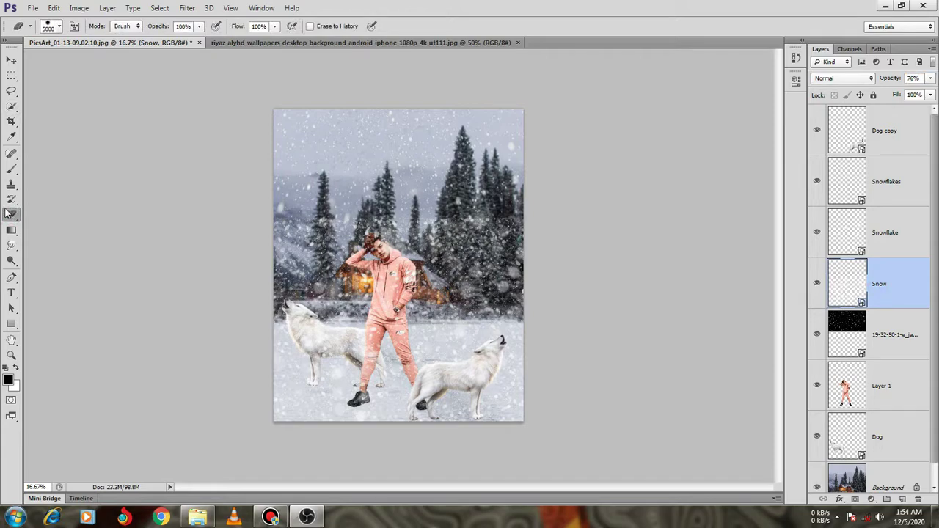
Step: At 50% zoom, rasterize the Snow layer and erase its snow from the boy's face with a 0%-hardness brush
{"action": "key", "text": "ctrl+plus"}
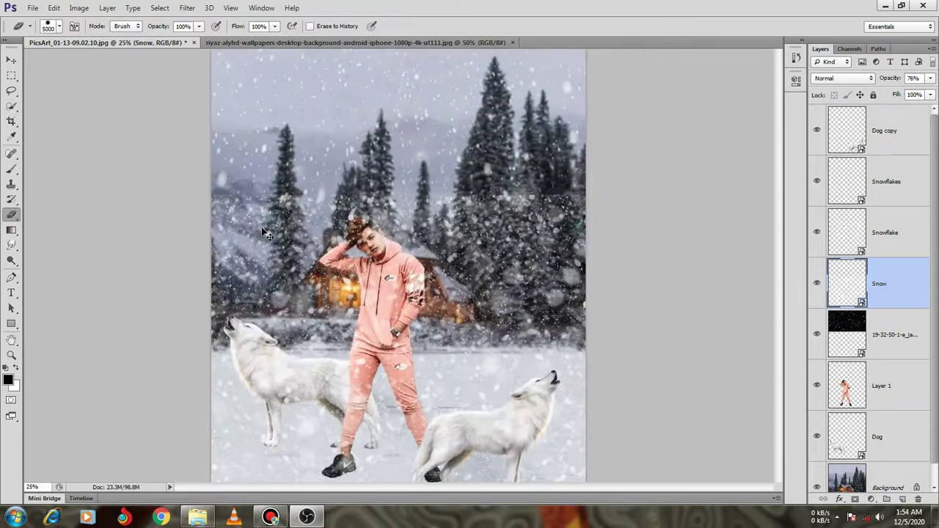
{"action": "key", "text": "ctrl+plus"}
{"action": "key", "text": "ctrl+plus"}
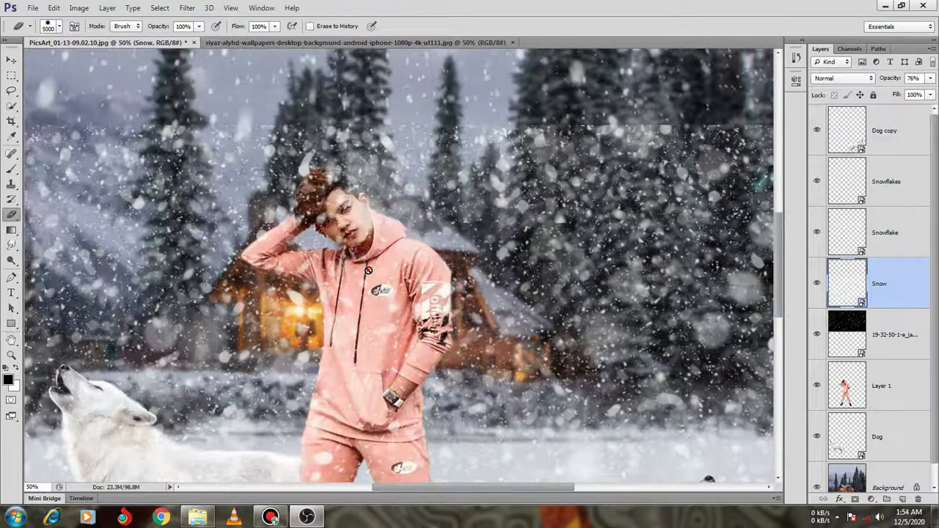
{"action": "left_click", "coordinate": [368, 271]}
{"action": "left_click", "coordinate": [439, 206]}
{"action": "right_click", "coordinate": [379, 300]}
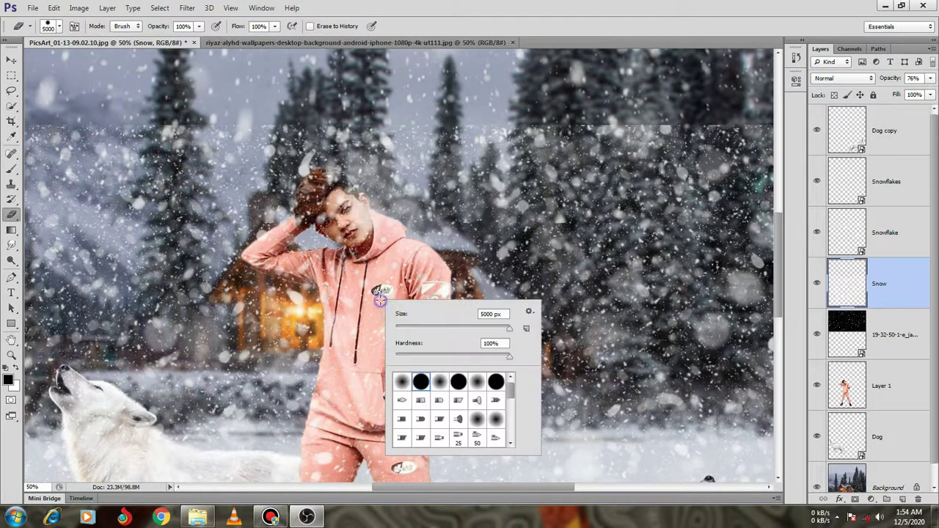
{"action": "left_click", "coordinate": [403, 380]}
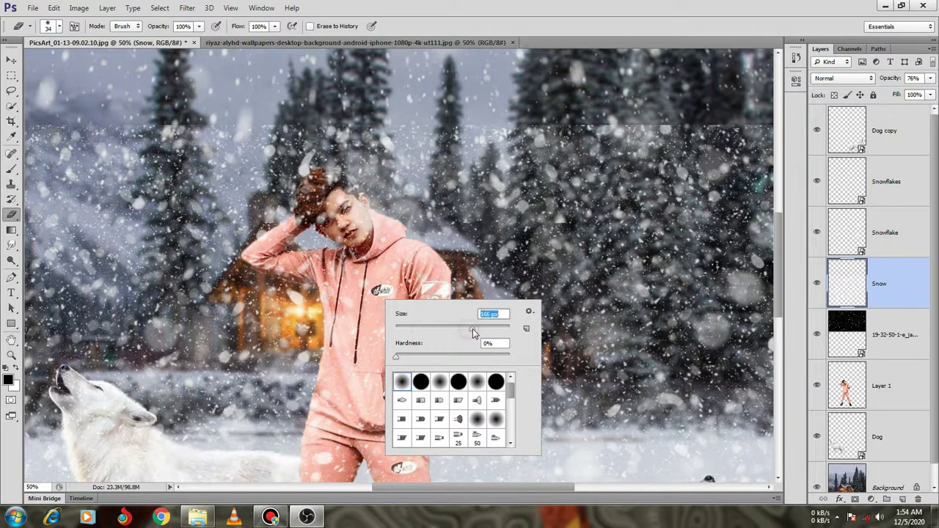
{"action": "key", "text": "Return"}
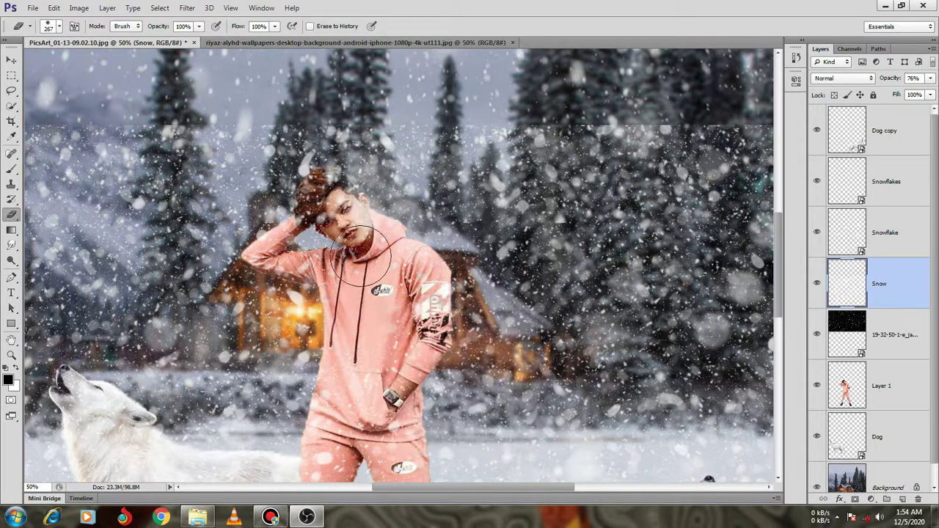
{"action": "mouse_move", "coordinate": [337, 211]}
{"action": "left_mouse_down"}
{"action": "mouse_move", "coordinate": [308, 191]}
{"action": "mouse_move", "coordinate": [294, 209]}
{"action": "mouse_move", "coordinate": [323, 221]}
{"action": "mouse_move", "coordinate": [337, 211]}
{"action": "mouse_move", "coordinate": [404, 294]}
{"action": "mouse_move", "coordinate": [382, 301]}
{"action": "mouse_move", "coordinate": [294, 260]}
{"action": "mouse_move", "coordinate": [352, 212]}
{"action": "mouse_move", "coordinate": [345, 209]}
{"action": "mouse_move", "coordinate": [360, 213]}
{"action": "left_mouse_up"}
Step: Rasterize the Snowflake layer and erase its flakes from the boy's hair and face
{"action": "left_click", "coordinate": [903, 230]}
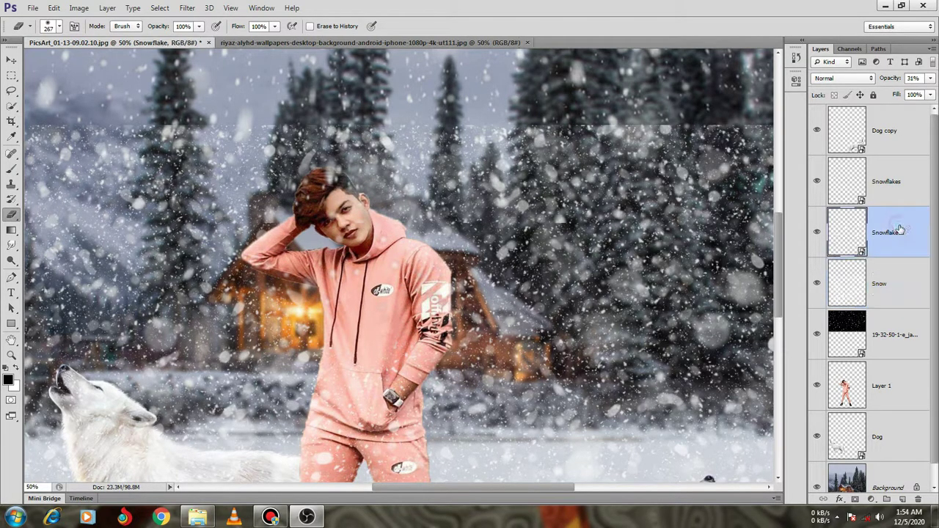
{"action": "left_click", "coordinate": [390, 251]}
{"action": "left_click", "coordinate": [444, 203]}
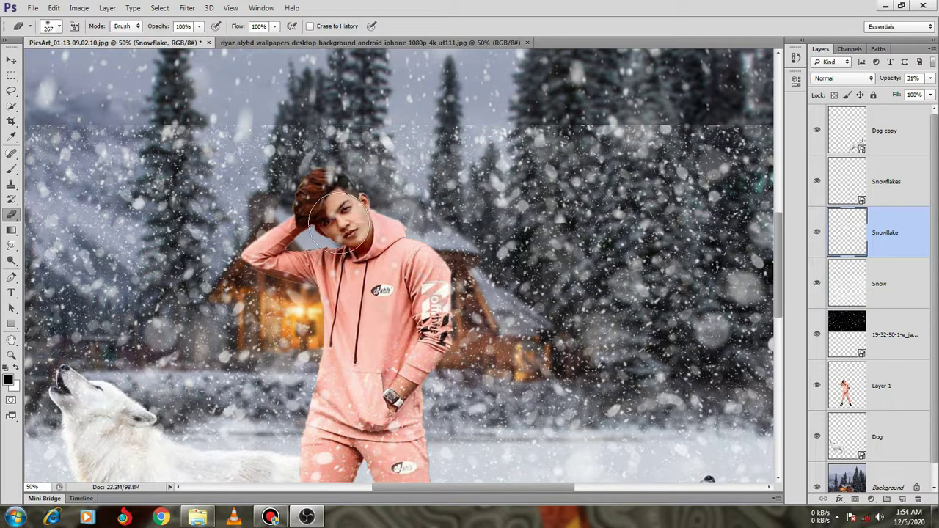
{"action": "mouse_move", "coordinate": [333, 215]}
{"action": "left_mouse_down"}
{"action": "mouse_move", "coordinate": [314, 199]}
{"action": "mouse_move", "coordinate": [414, 216]}
{"action": "left_mouse_up"}
Step: Rasterize the Snowflakes layer so its flakes can be erased from the boy's head
{"action": "left_click", "coordinate": [881, 185]}
{"action": "left_click", "coordinate": [329, 208]}
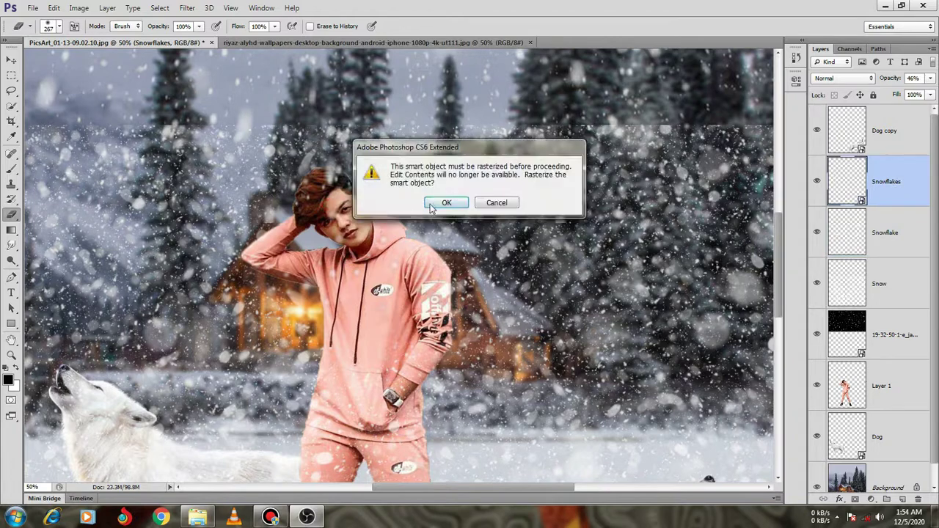
{"action": "left_click", "coordinate": [444, 203]}
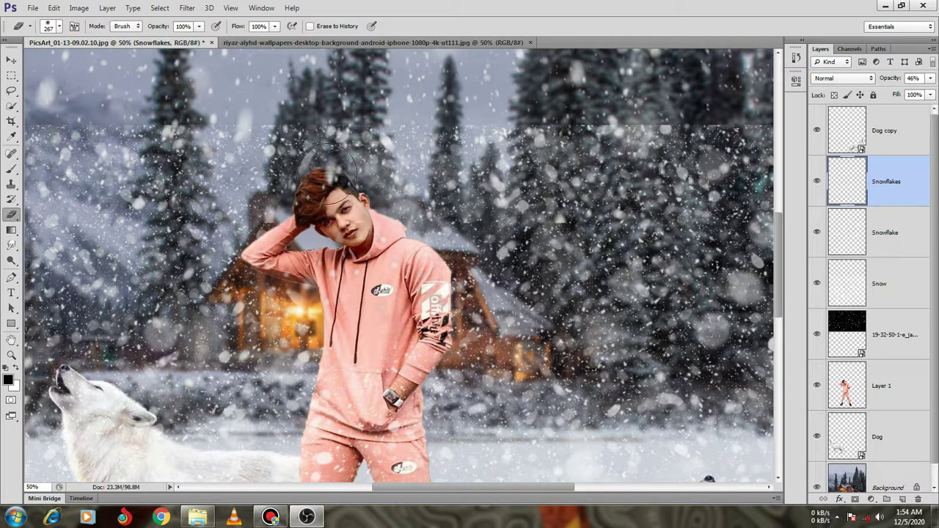
{"action": "scroll", "coordinate": [399, 336], "scroll_direction": "down", "scroll_amount": 3}
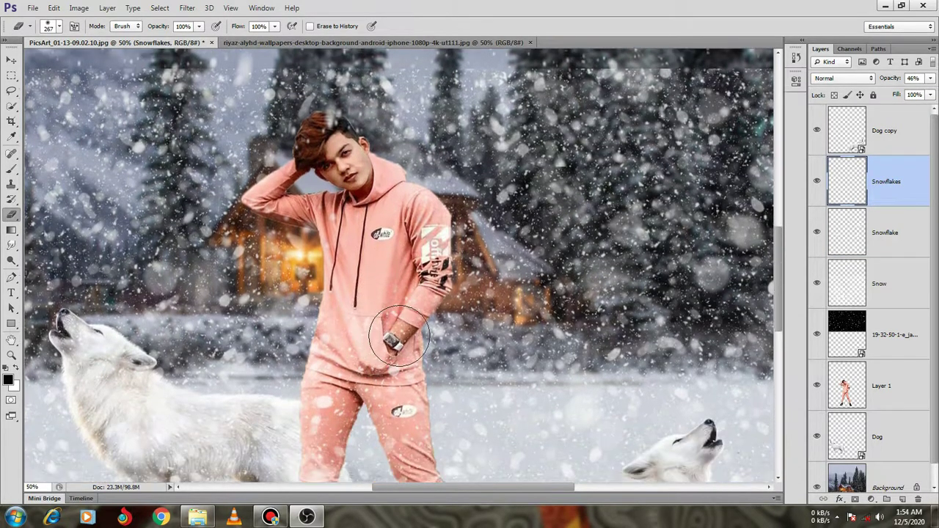
{"action": "scroll", "coordinate": [399, 336], "scroll_direction": "down", "scroll_amount": 5}
{"action": "scroll", "coordinate": [419, 325], "scroll_direction": "down", "scroll_amount": 2}
{"action": "scroll", "coordinate": [591, 336], "scroll_direction": "up", "scroll_amount": 3}
{"action": "scroll", "coordinate": [573, 353], "scroll_direction": "up", "scroll_amount": 4}
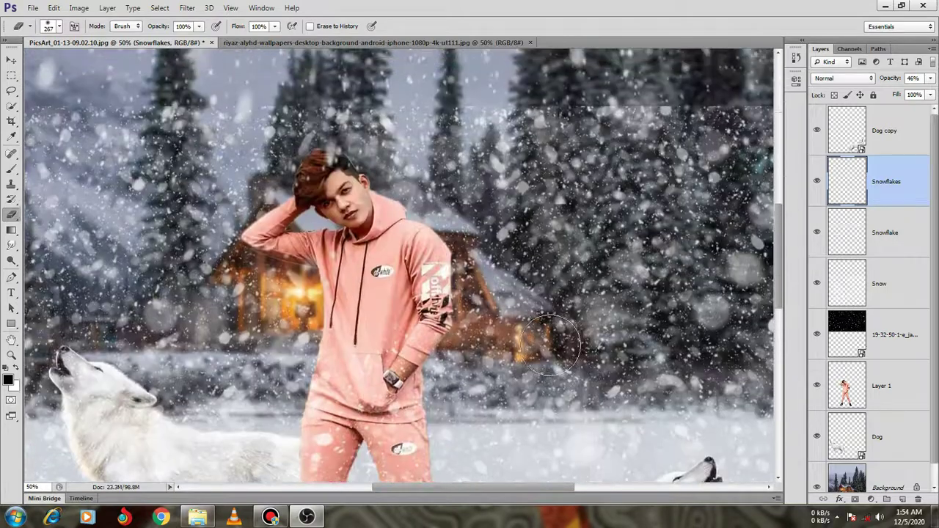
{"action": "scroll", "coordinate": [552, 345], "scroll_direction": "up", "scroll_amount": 4}
{"action": "left_click", "coordinate": [854, 274]}
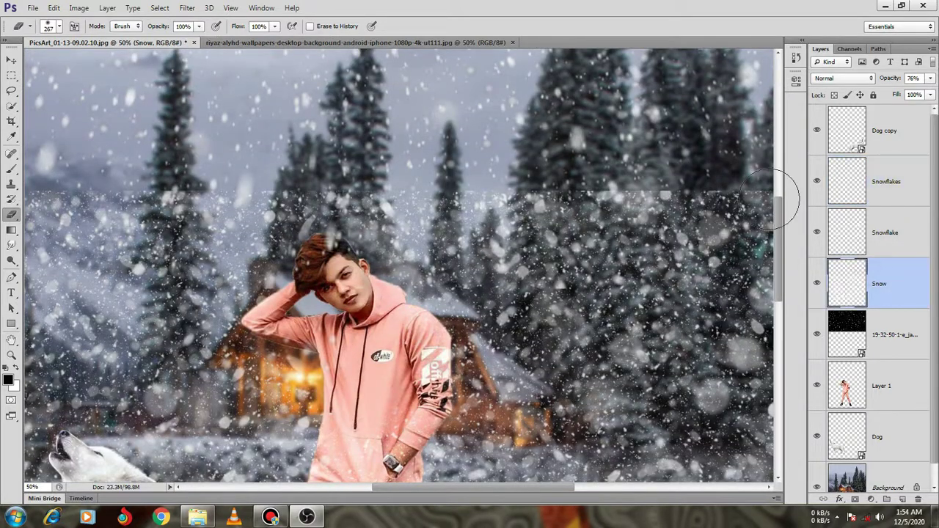
Step: On the Snow layer, erase the haze over the upper trees and flakes on the boy's ankle, shoe and pant leg
{"action": "mouse_move", "coordinate": [771, 204]}
{"action": "left_mouse_down"}
{"action": "mouse_move", "coordinate": [751, 193]}
{"action": "mouse_move", "coordinate": [559, 186]}
{"action": "mouse_move", "coordinate": [587, 178]}
{"action": "mouse_move", "coordinate": [441, 220]}
{"action": "mouse_move", "coordinate": [110, 202]}
{"action": "left_mouse_up"}
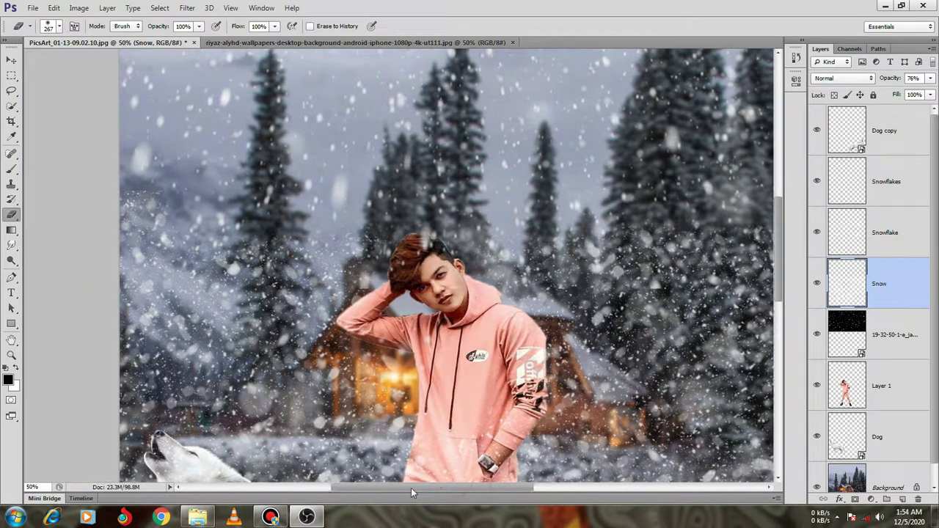
{"action": "left_click_drag", "start_coordinate": [457, 491], "coordinate": [410, 490]}
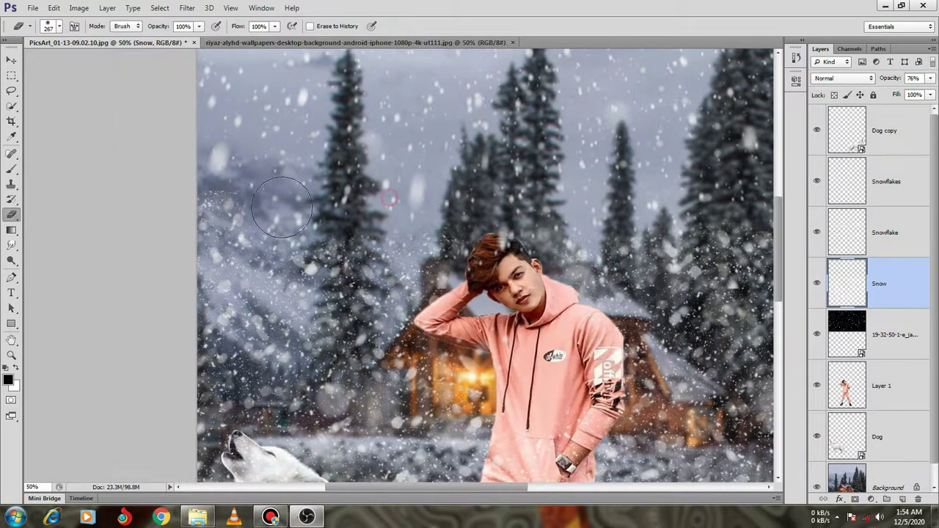
{"action": "scroll", "coordinate": [444, 275], "scroll_direction": "down", "scroll_amount": 2}
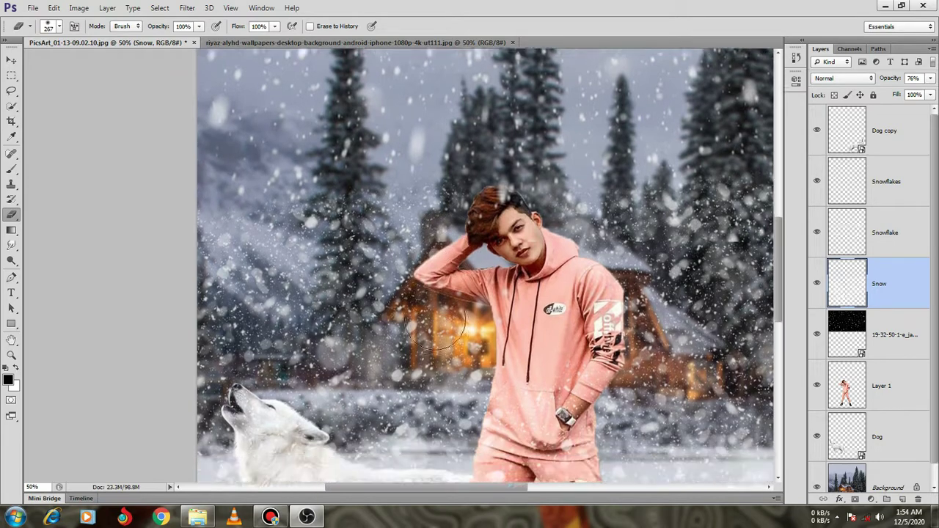
{"action": "scroll", "coordinate": [433, 352], "scroll_direction": "down", "scroll_amount": 3}
{"action": "scroll", "coordinate": [433, 367], "scroll_direction": "down", "scroll_amount": 2}
{"action": "scroll", "coordinate": [440, 373], "scroll_direction": "down", "scroll_amount": 2}
{"action": "scroll", "coordinate": [444, 373], "scroll_direction": "down", "scroll_amount": 2}
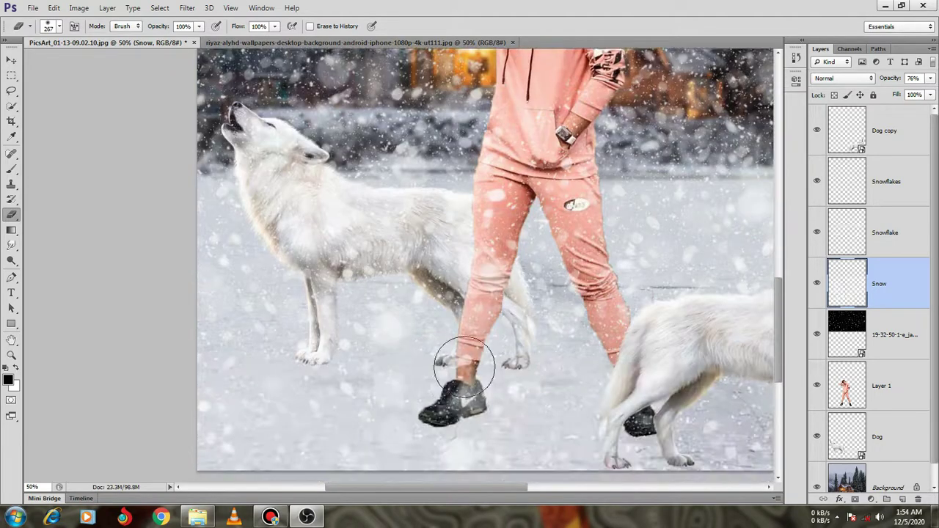
{"action": "left_click_drag", "start_coordinate": [463, 375], "coordinate": [458, 357]}
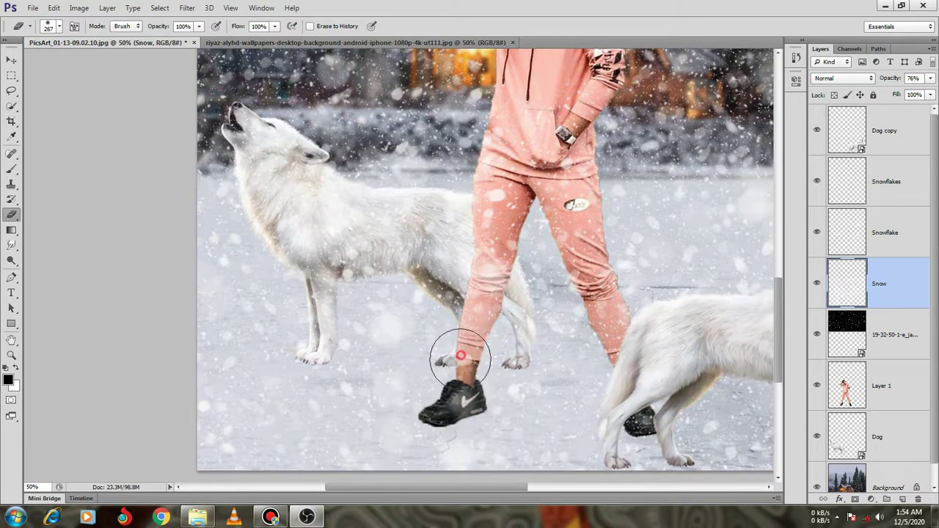
{"action": "left_click_drag", "start_coordinate": [613, 345], "coordinate": [642, 203]}
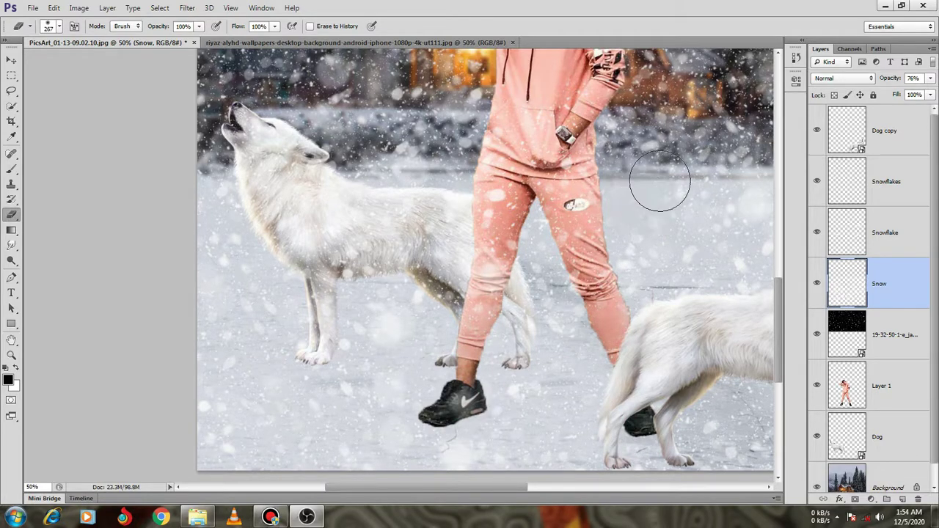
Step: Place the Shadow image on the canvas, scaled to 59.51% × 41.47%, beneath the boy's feet
{"action": "key", "text": "ctrl+minus"}
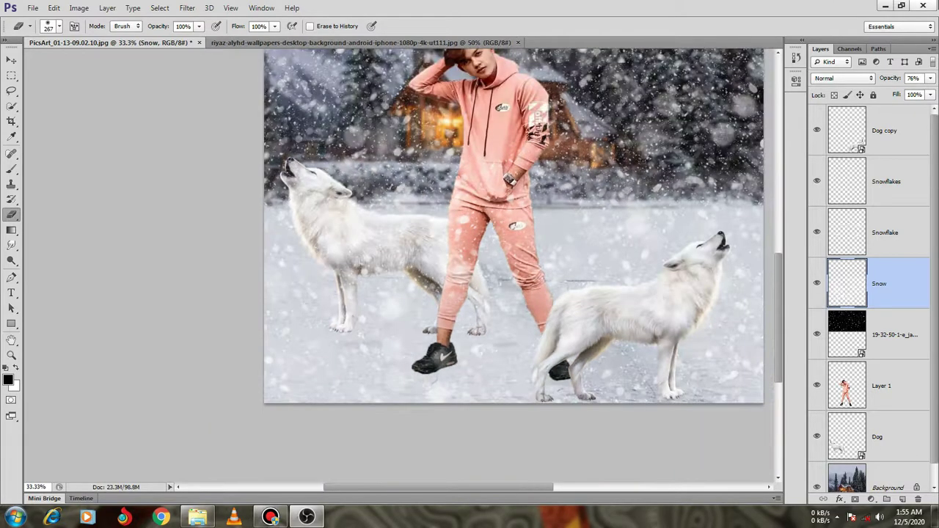
{"action": "key", "text": "ctrl+minus"}
{"action": "key", "text": "ctrl+minus"}
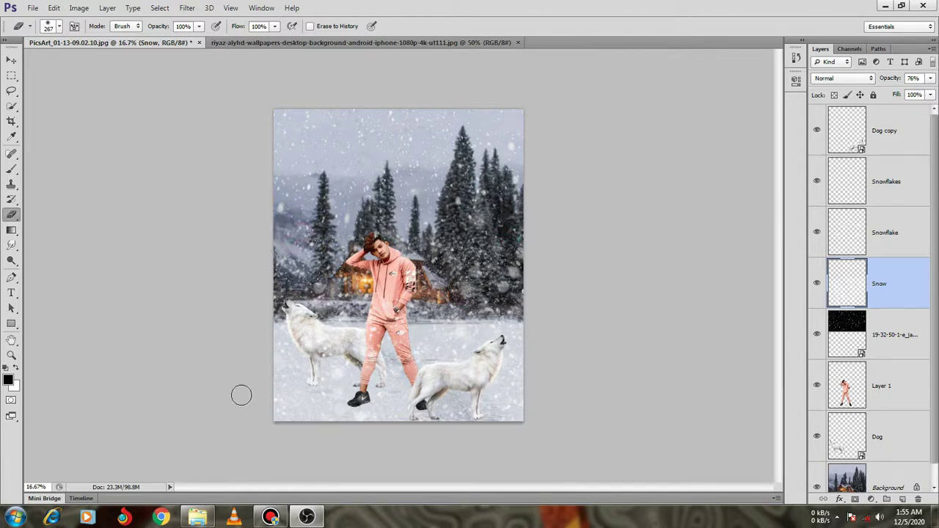
{"action": "left_click", "coordinate": [198, 517]}
{"action": "left_click_drag", "start_coordinate": [562, 256], "coordinate": [306, 481]}
{"action": "mouse_move", "coordinate": [306, 481]}
{"action": "left_mouse_down"}
{"action": "mouse_move", "coordinate": [411, 272]}
{"action": "mouse_move", "coordinate": [439, 387]}
{"action": "left_mouse_up"}
{"action": "mouse_move", "coordinate": [325, 320]}
{"action": "left_mouse_down"}
{"action": "mouse_move", "coordinate": [399, 416]}
{"action": "mouse_move", "coordinate": [366, 397]}
{"action": "left_mouse_up"}
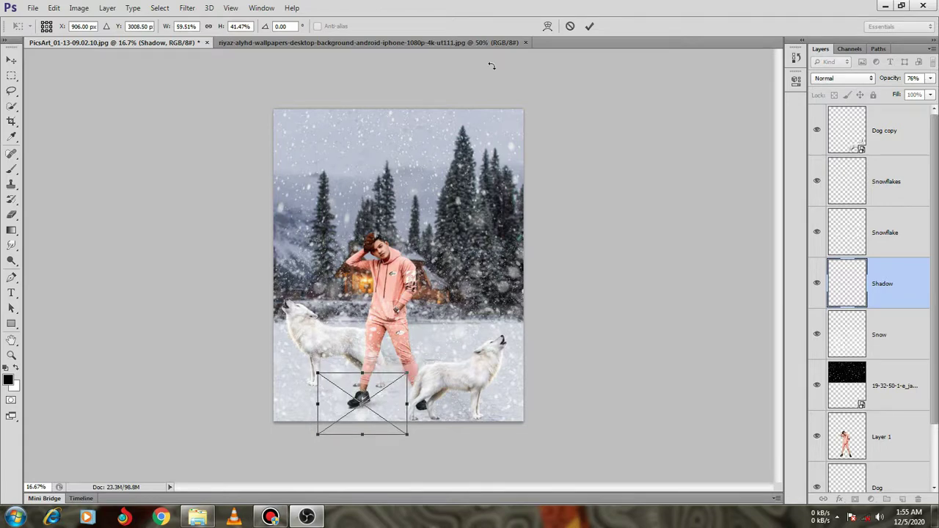
{"action": "left_click", "coordinate": [587, 27]}
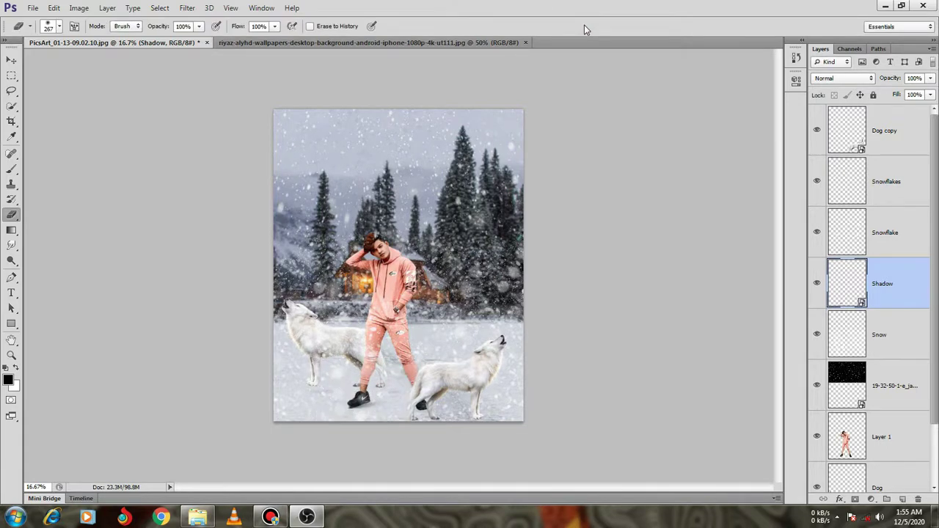
Step: Rotate the shadow 6.63°, stretch it to 53.14% height and move it under the boy's feet
{"action": "scroll", "coordinate": [400, 334], "scroll_direction": "up", "scroll_amount": 2}
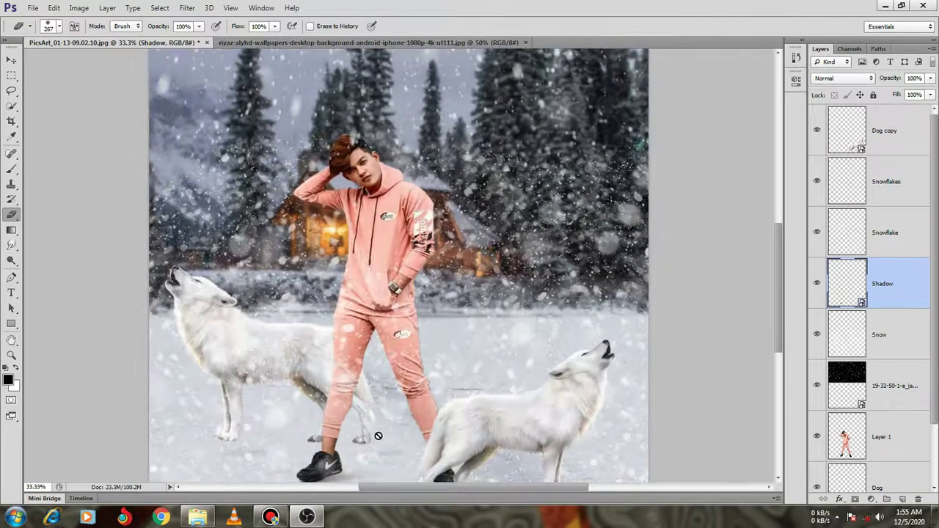
{"action": "scroll", "coordinate": [378, 435], "scroll_direction": "down", "scroll_amount": 1}
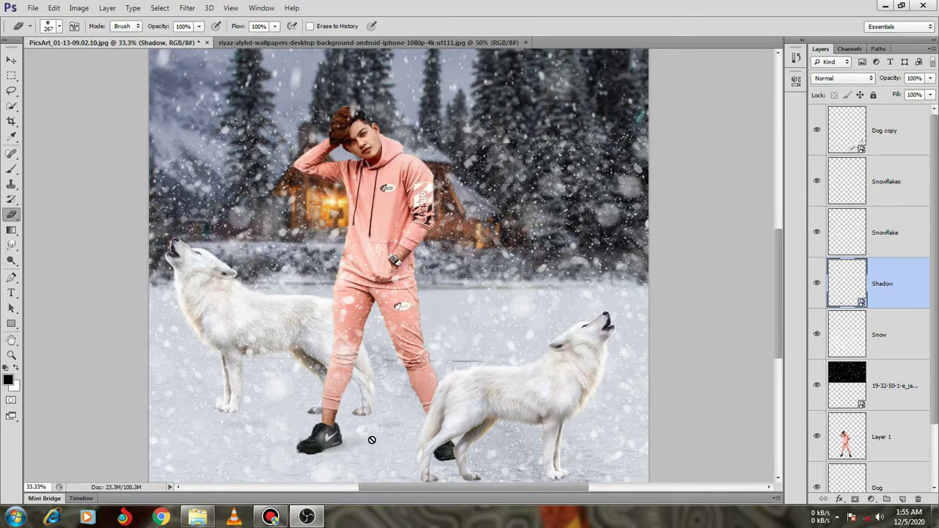
{"action": "key", "text": "ctrl+t"}
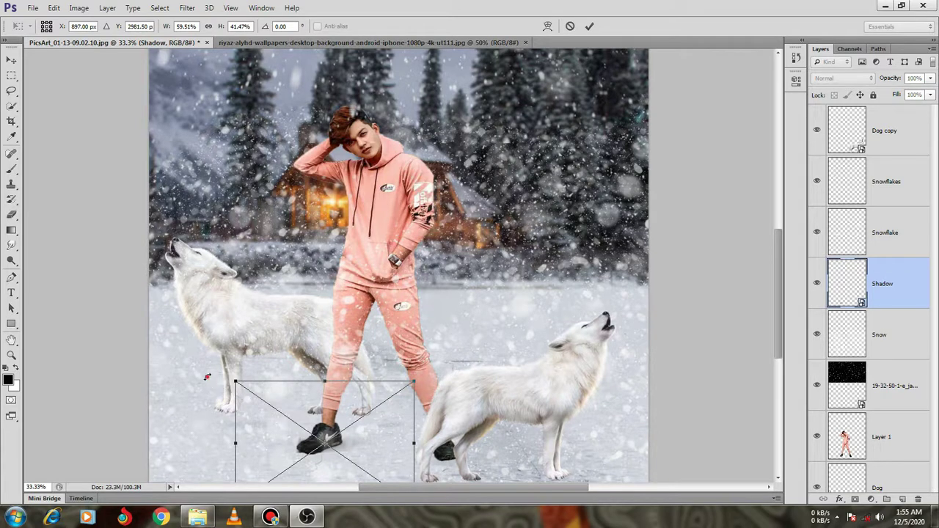
{"action": "mouse_move", "coordinate": [212, 365]}
{"action": "left_mouse_down"}
{"action": "mouse_move", "coordinate": [220, 358]}
{"action": "mouse_move", "coordinate": [212, 366]}
{"action": "left_mouse_up"}
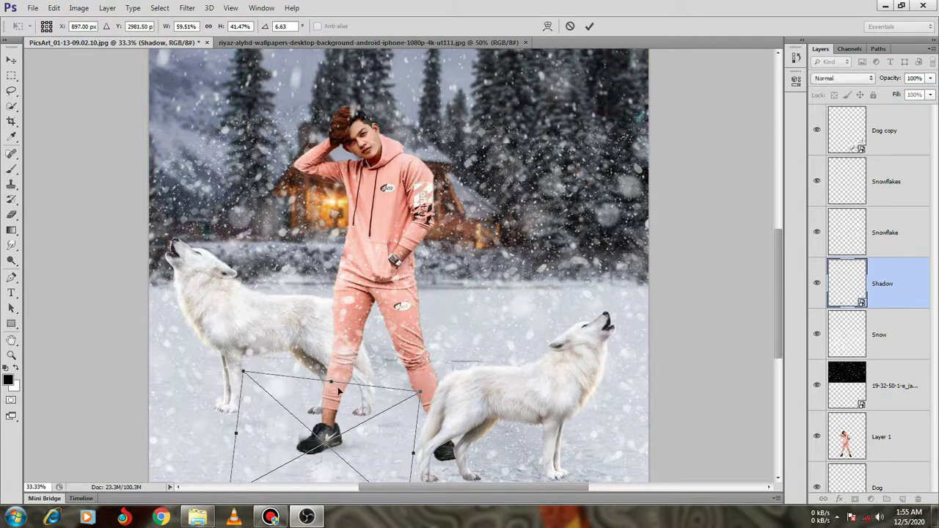
{"action": "left_click_drag", "start_coordinate": [332, 382], "coordinate": [335, 350]}
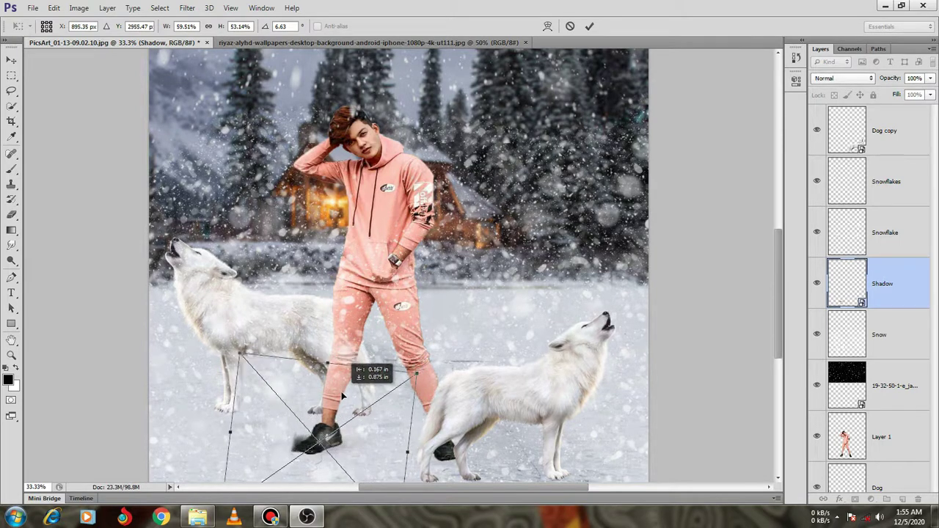
{"action": "mouse_move", "coordinate": [346, 387]}
{"action": "left_mouse_down"}
{"action": "mouse_move", "coordinate": [345, 397]}
{"action": "mouse_move", "coordinate": [357, 399]}
{"action": "left_mouse_up"}
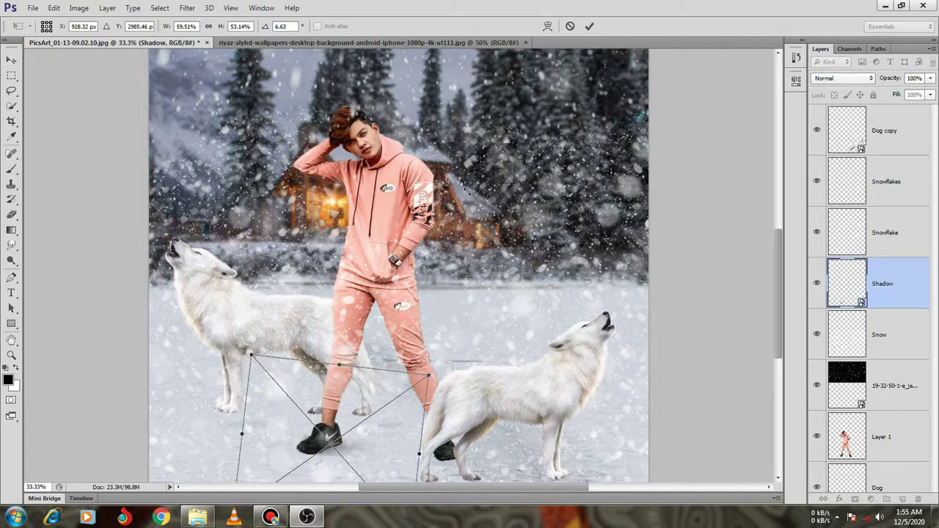
{"action": "left_click", "coordinate": [592, 27]}
Step: Restack the Shadow layer beneath the boy's Layer 1
{"action": "key", "text": "e"}
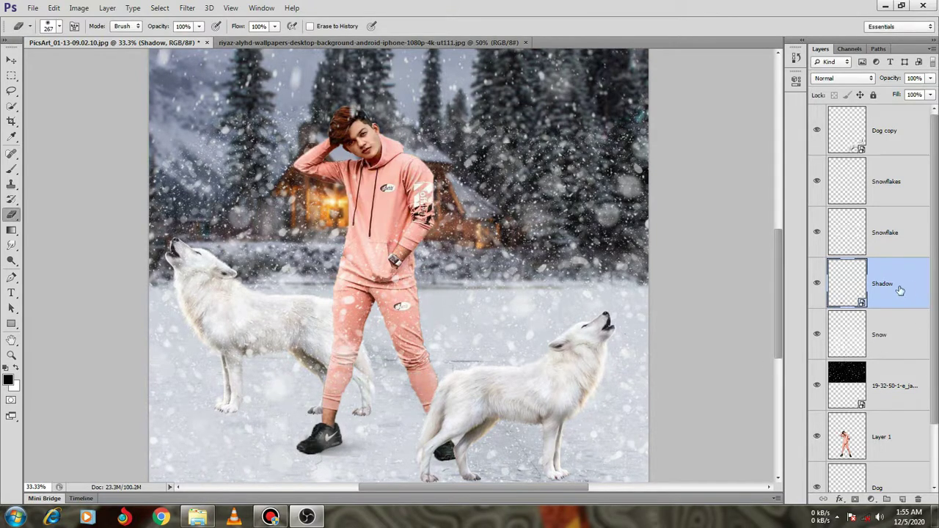
{"action": "left_click_drag", "start_coordinate": [901, 291], "coordinate": [898, 481]}
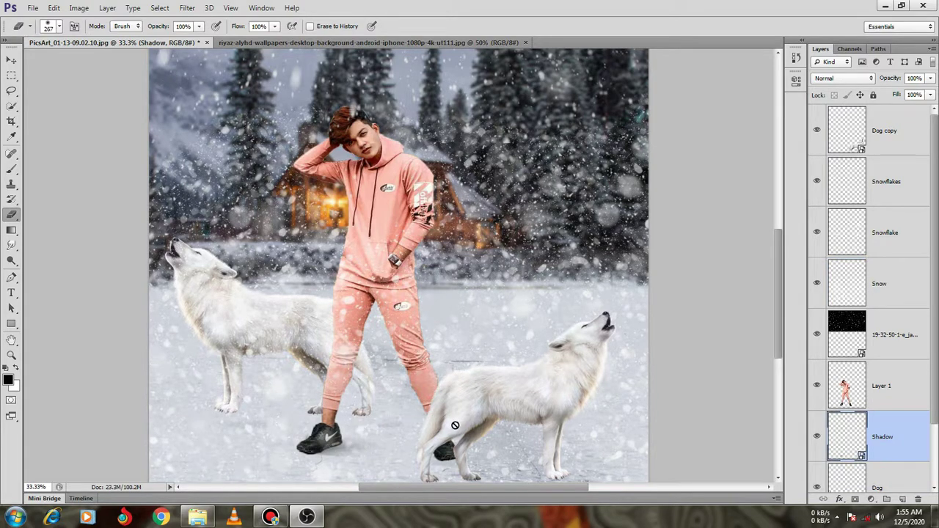
{"action": "key", "text": "ctrl+minus"}
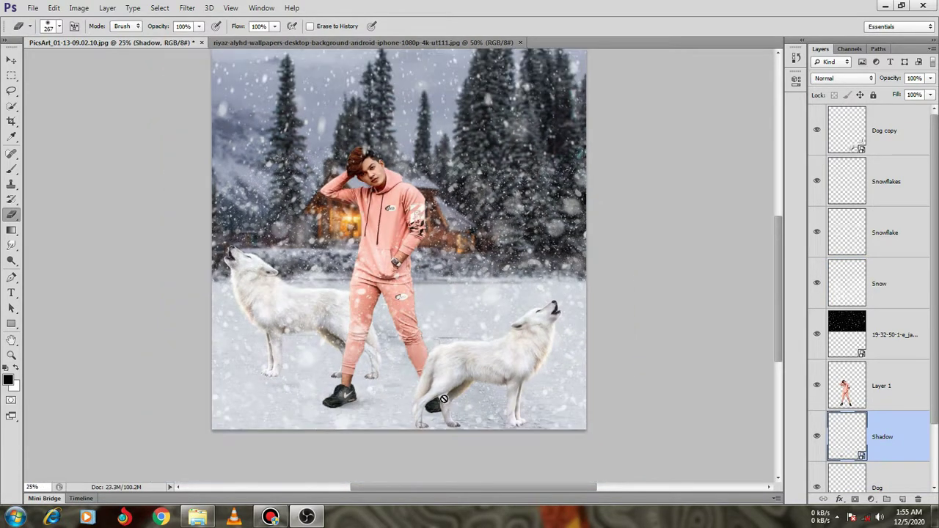
Step: Drag the Light glow image from the downloads folder into the composite and nudge it upward
{"action": "left_click", "coordinate": [206, 516]}
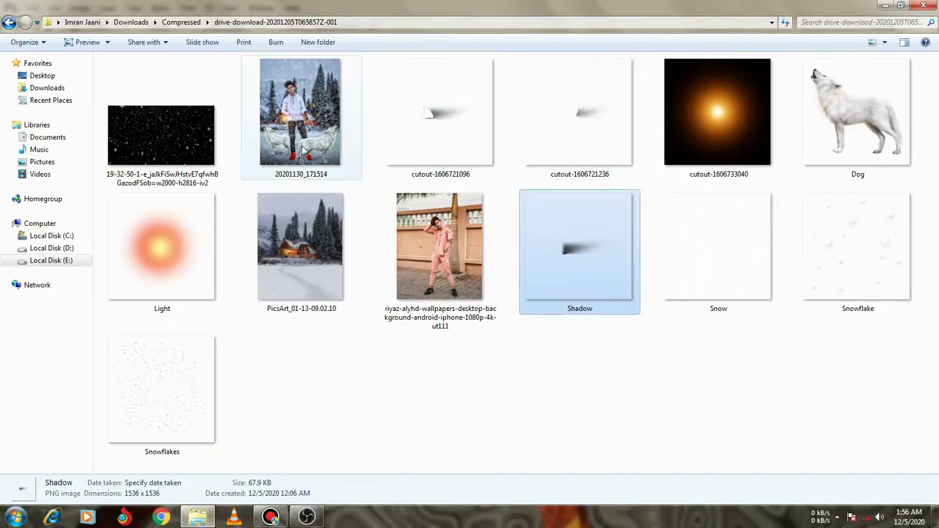
{"action": "mouse_move", "coordinate": [196, 222]}
{"action": "left_mouse_down"}
{"action": "mouse_move", "coordinate": [369, 298]}
{"action": "mouse_move", "coordinate": [387, 214]}
{"action": "mouse_move", "coordinate": [377, 218]}
{"action": "left_mouse_up"}
{"action": "left_click_drag", "start_coordinate": [446, 265], "coordinate": [449, 238]}
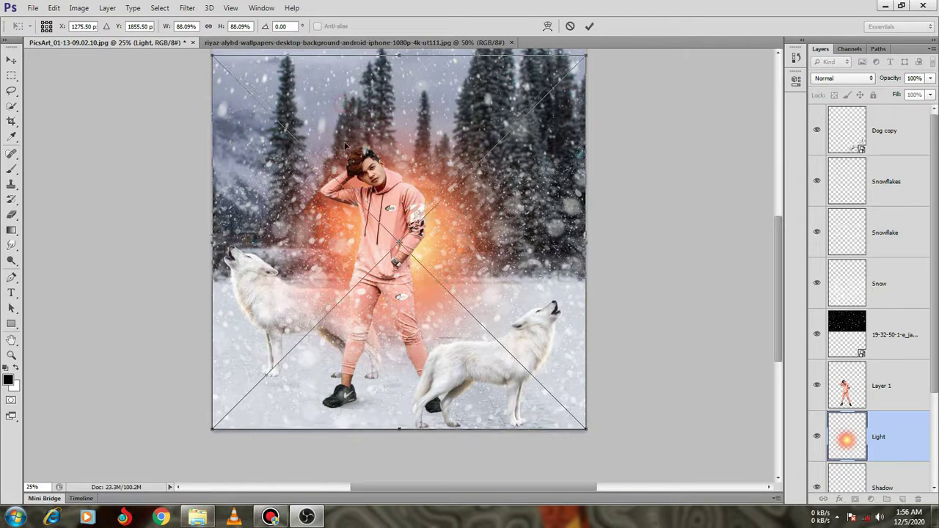
Step: Scale the Light glow to about 38% × 35% and commit it beside the cabin's lit window
{"action": "left_click_drag", "start_coordinate": [276, 71], "coordinate": [276, 110]}
{"action": "left_click_drag", "start_coordinate": [207, 87], "coordinate": [397, 273]}
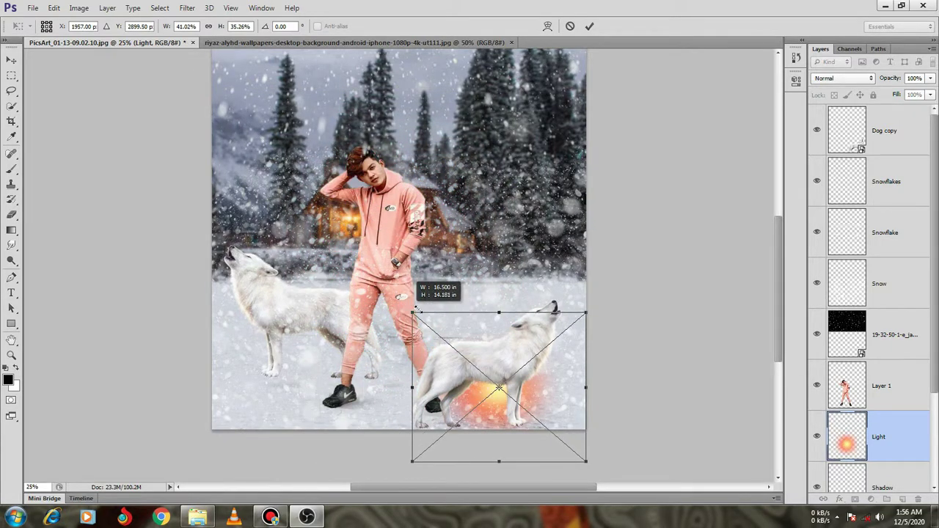
{"action": "left_click_drag", "start_coordinate": [396, 273], "coordinate": [424, 312]}
{"action": "left_click_drag", "start_coordinate": [517, 402], "coordinate": [373, 239]}
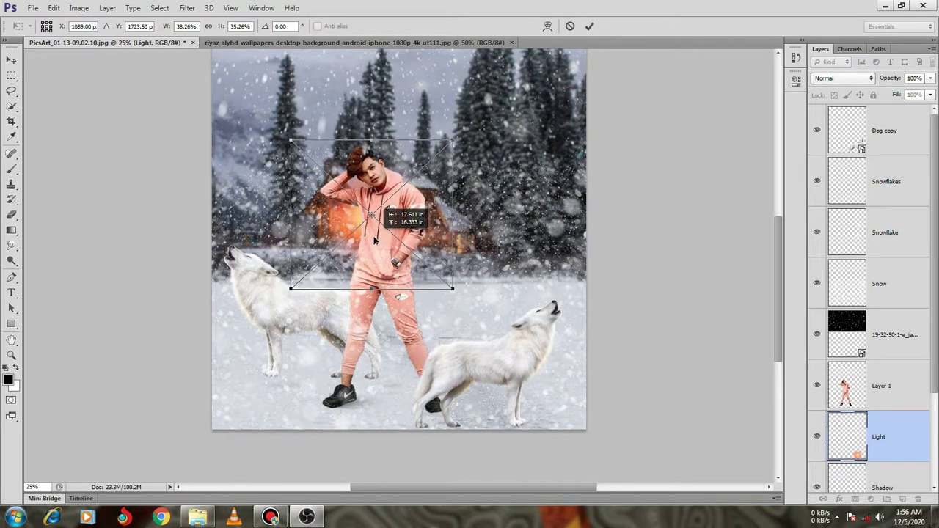
{"action": "left_click", "coordinate": [592, 27]}
{"action": "key", "text": "e"}
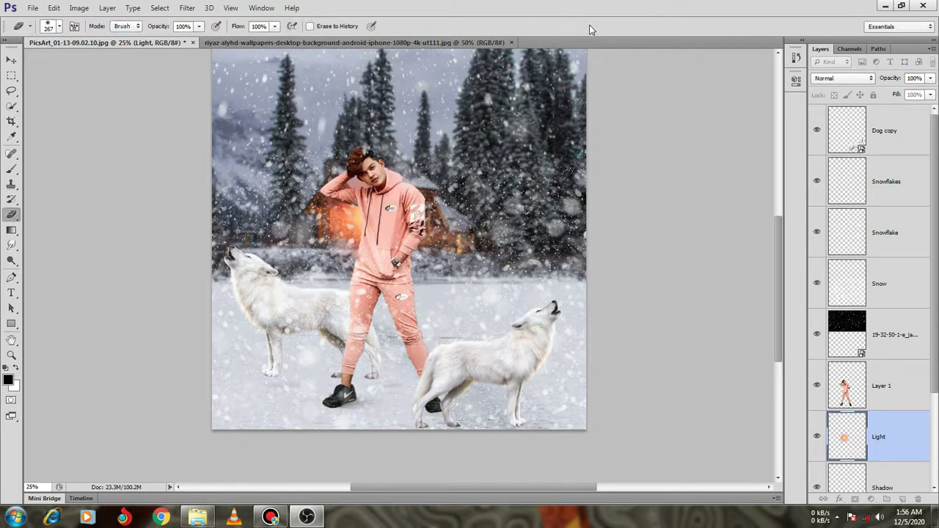
{"action": "left_click", "coordinate": [198, 518]}
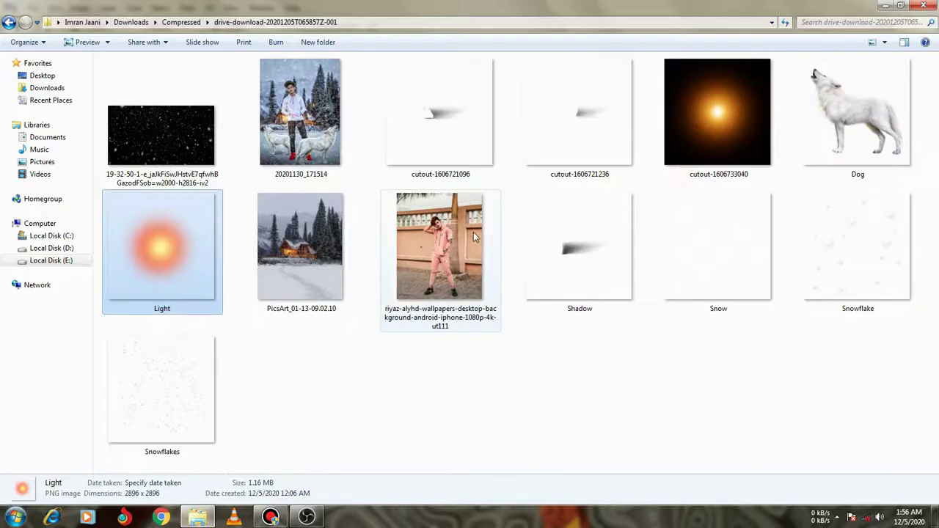
{"action": "mouse_move", "coordinate": [696, 140]}
{"action": "left_mouse_down"}
{"action": "mouse_move", "coordinate": [390, 410]}
{"action": "mouse_move", "coordinate": [417, 257]}
{"action": "mouse_move", "coordinate": [411, 264]}
{"action": "mouse_move", "coordinate": [460, 248]}
{"action": "mouse_move", "coordinate": [446, 231]}
{"action": "left_mouse_up"}
{"action": "left_click", "coordinate": [845, 78]}
{"action": "left_click", "coordinate": [828, 185]}
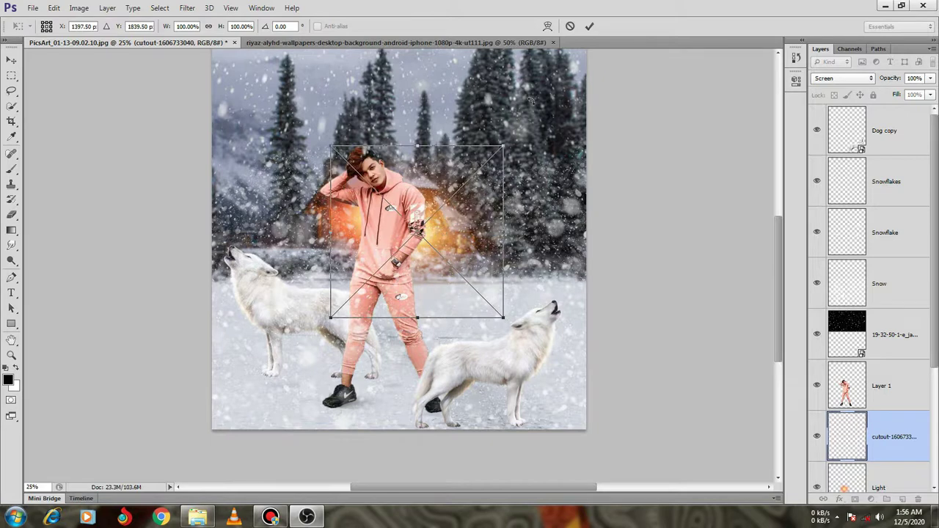
Step: Commit the orange glow's placement and fade its layer to 37% opacity
{"action": "left_click", "coordinate": [590, 27]}
{"action": "key", "text": "e"}
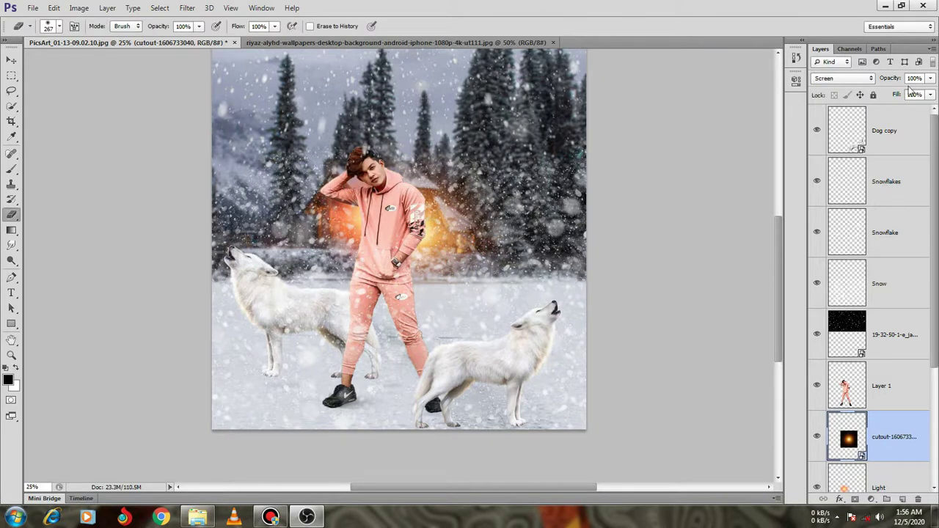
{"action": "left_click", "coordinate": [930, 78]}
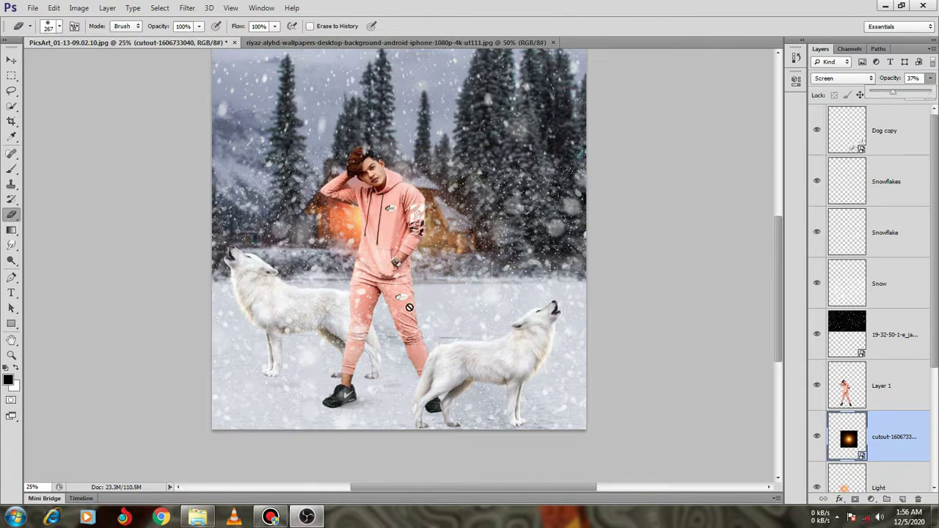
{"action": "key", "text": "ctrl+minus"}
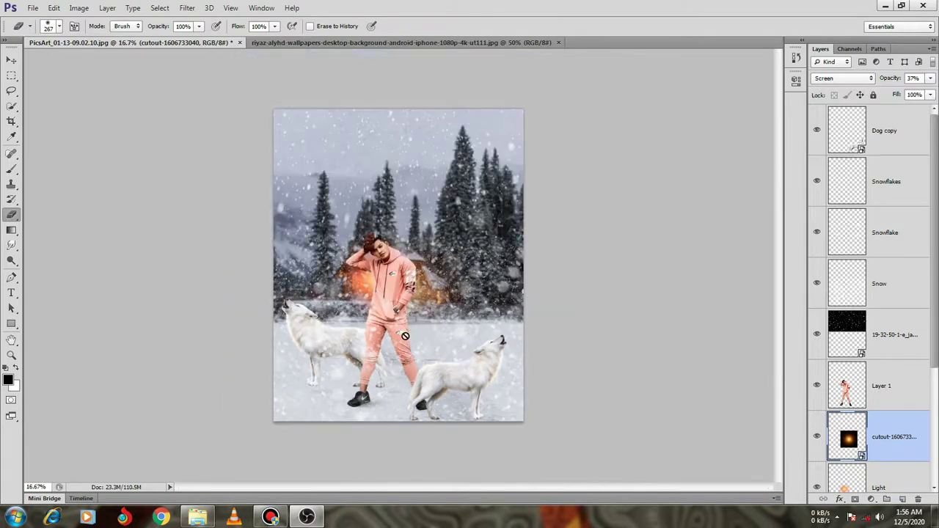